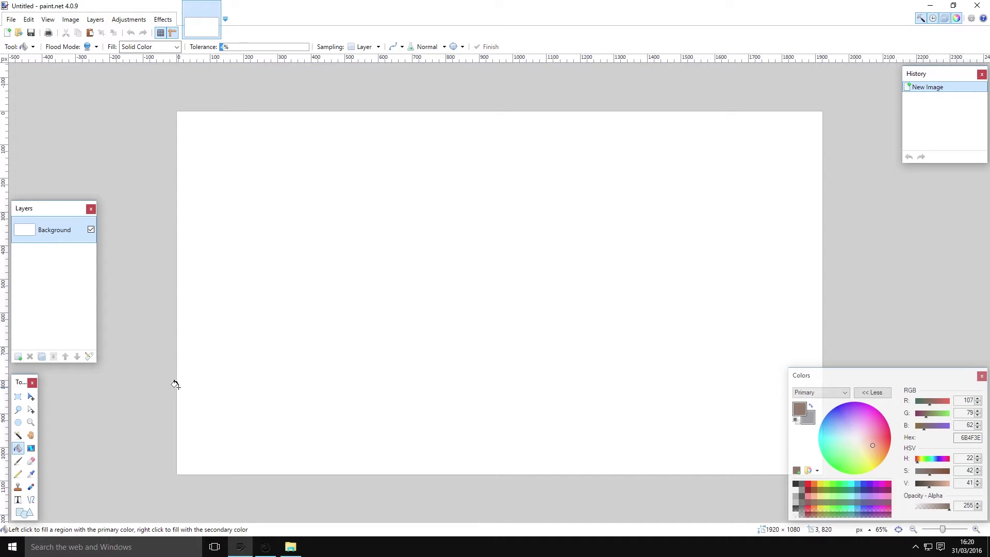
- Fill the entire blank 1920×1080 canvas with brown 6B4F3E using the Paint Bucket
left_click(213, 230)
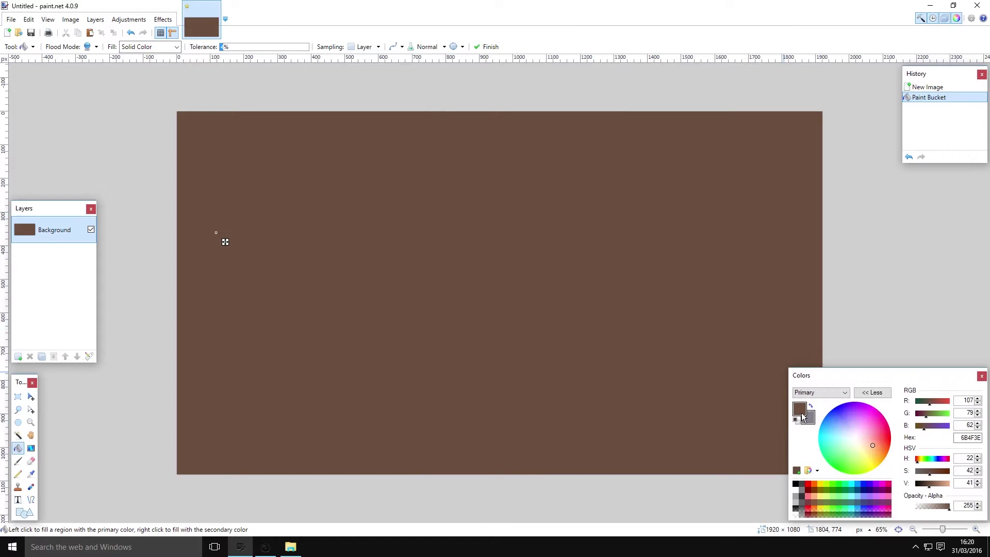
key("s")
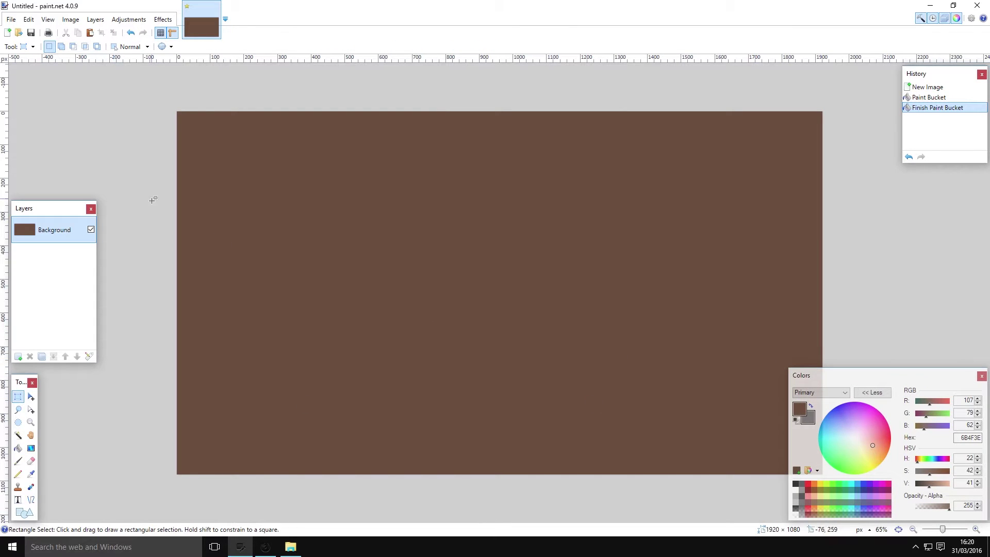
- Apply Add Noise to the brown fill with higher intensity and reduced coverage
left_click(155, 19)
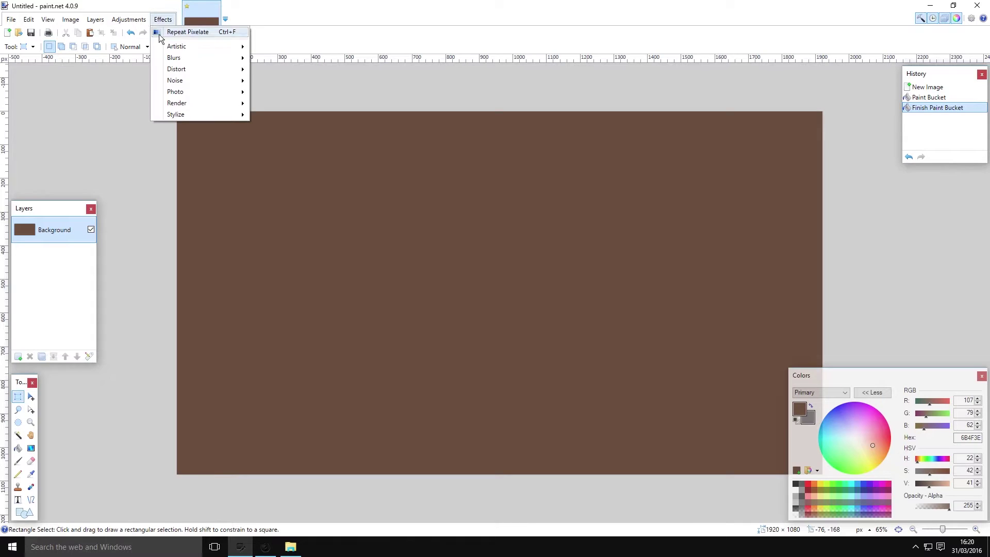
left_click(161, 128)
left_click(163, 19)
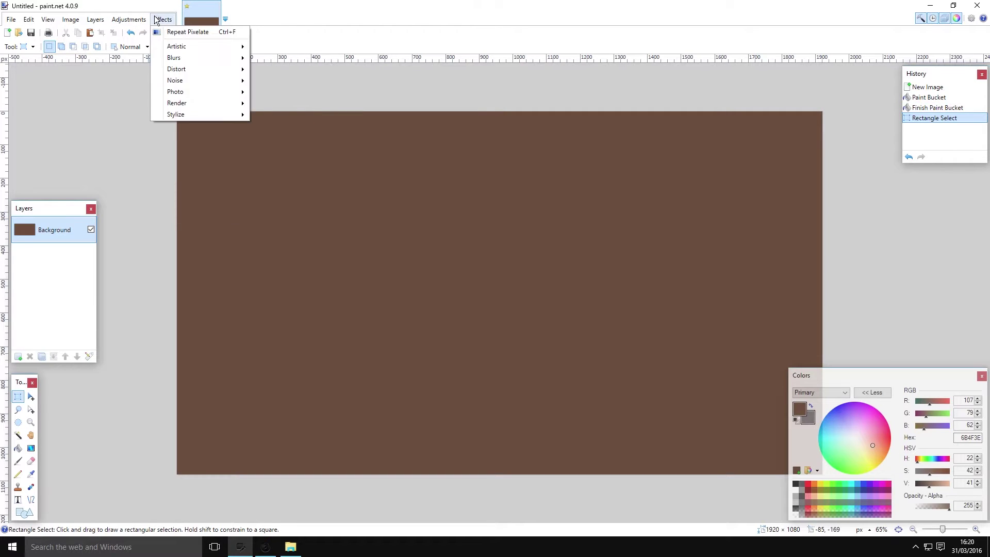
mouse_move(218, 82)
left_click(282, 81)
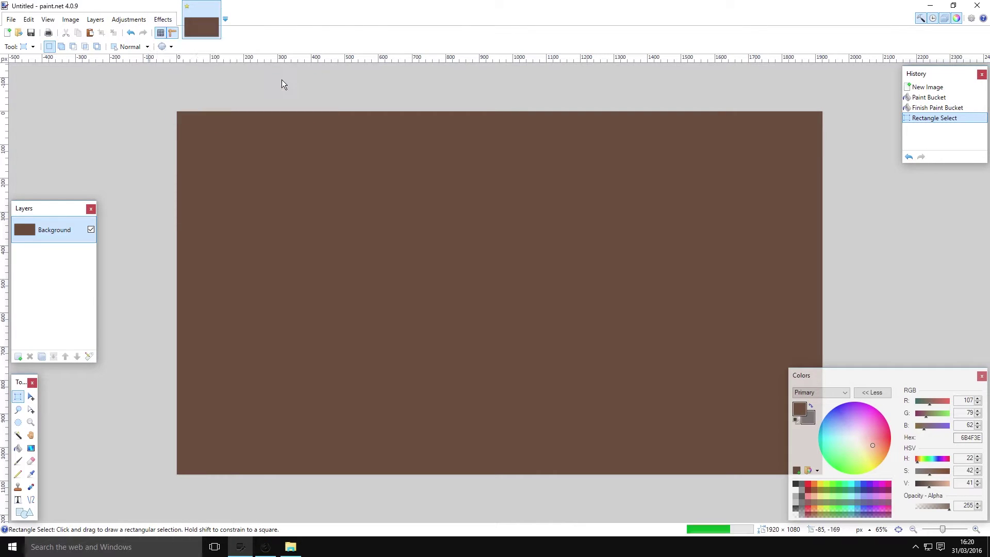
left_click_drag(439, 241, 482, 245)
left_click_drag(525, 295, 464, 300)
key("Return")
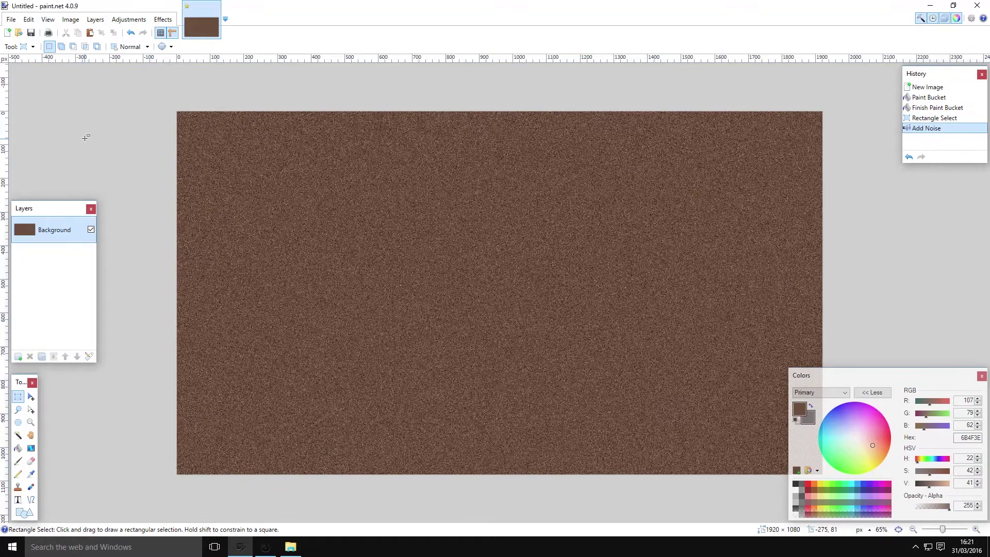
- Pixelate the noisy texture with a cell size of 11
left_click(161, 20)
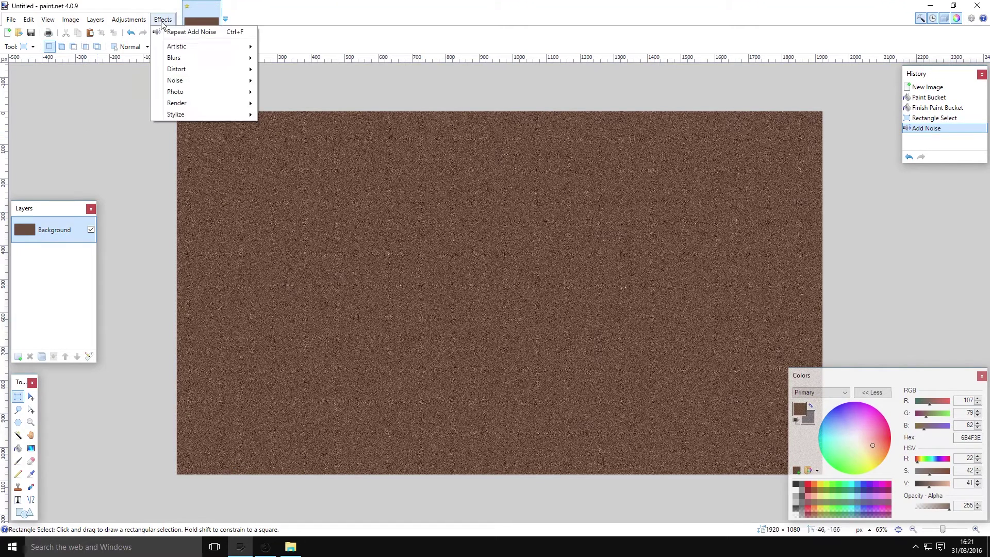
mouse_move(190, 70)
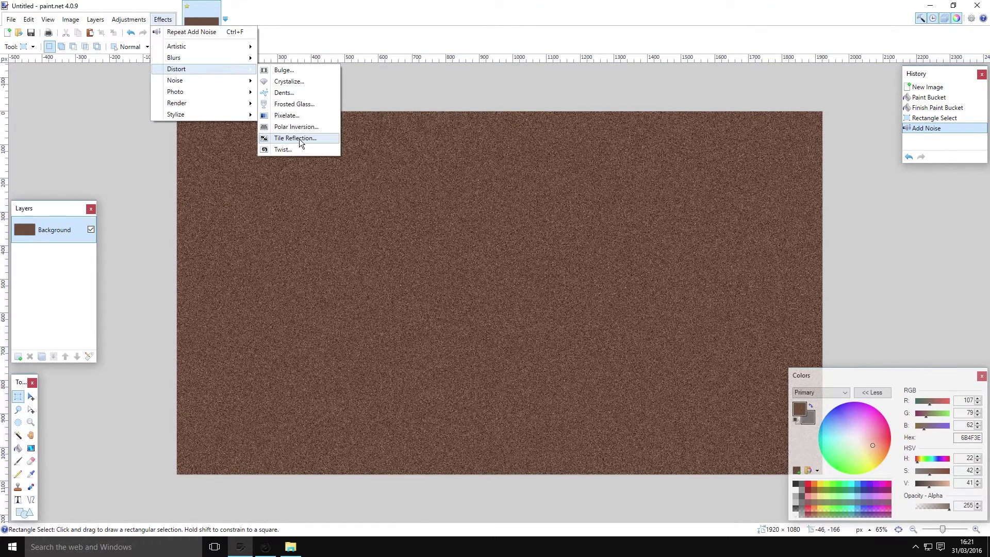
left_click(290, 115)
mouse_move(437, 267)
left_mouse_down()
mouse_move(509, 266)
mouse_move(426, 267)
left_mouse_up()
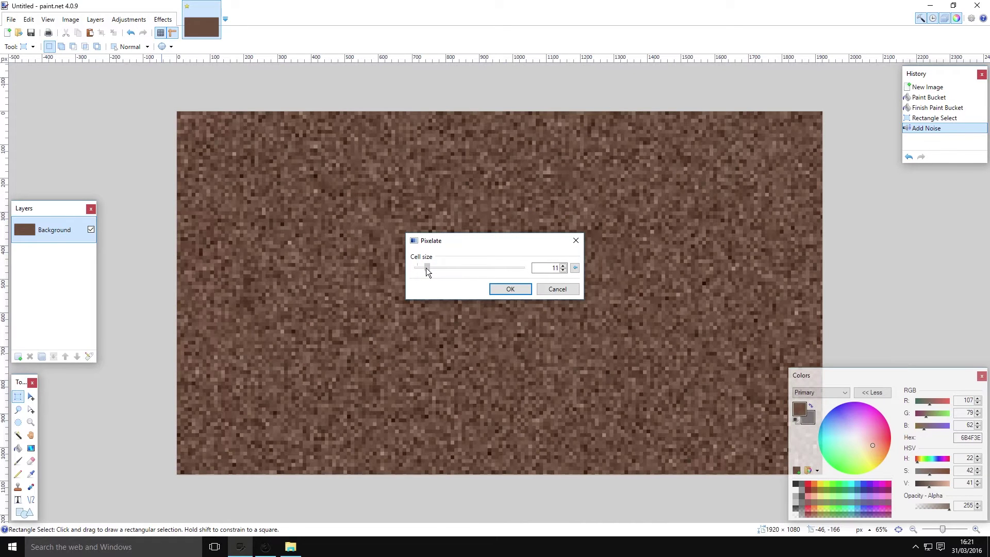
left_click(509, 292)
left_click(164, 20)
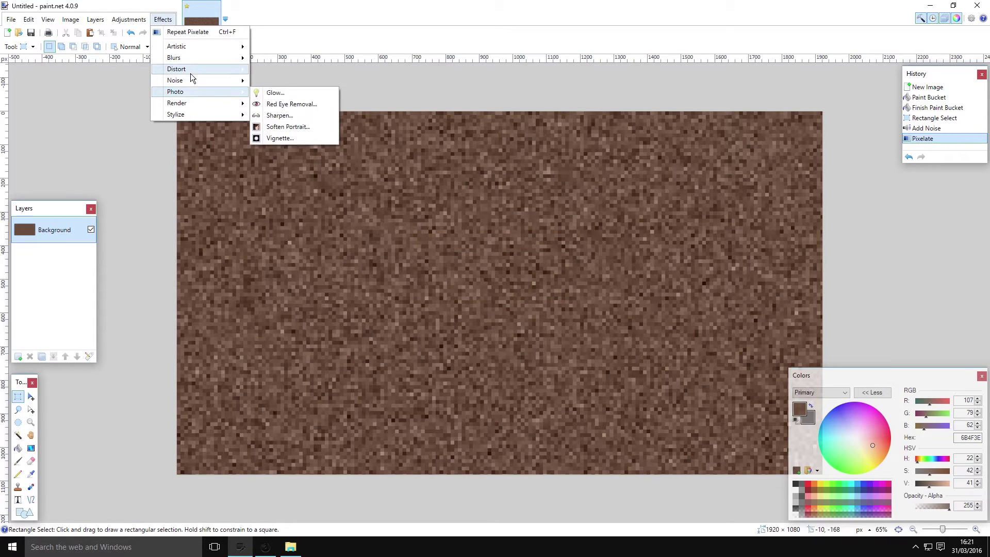
- Apply a Brightness / Contrast adjustment of brightness 19 and contrast 35
left_click(128, 19)
left_click(128, 19)
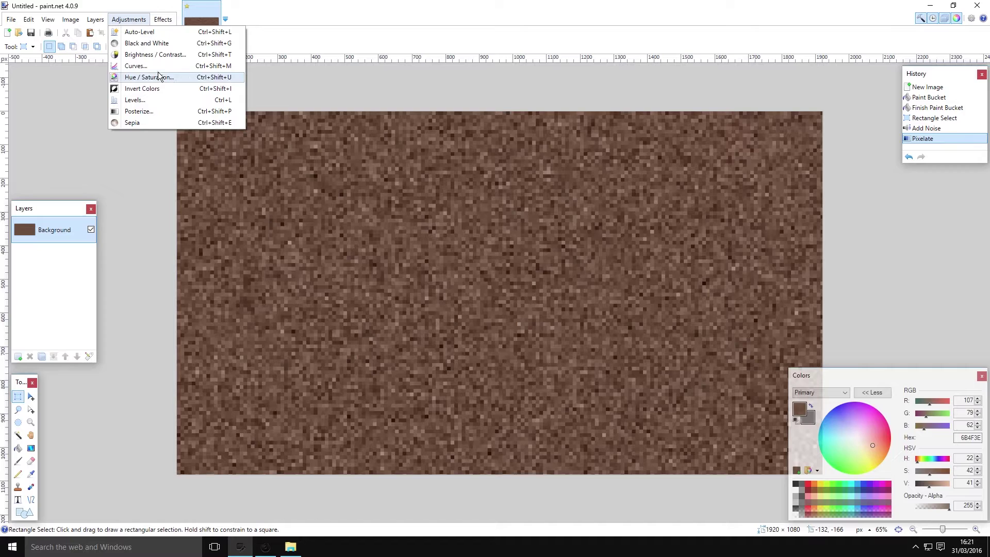
left_click(158, 55)
mouse_move(489, 256)
left_mouse_down()
mouse_move(475, 255)
mouse_move(499, 278)
mouse_move(475, 278)
mouse_move(483, 256)
left_mouse_up()
left_click_drag(471, 279, 480, 259)
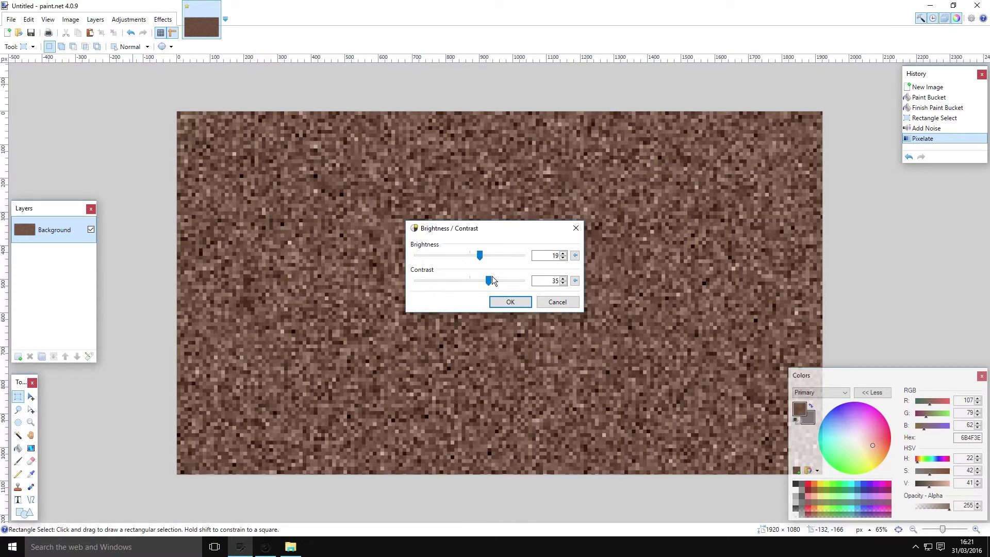
left_click(510, 303)
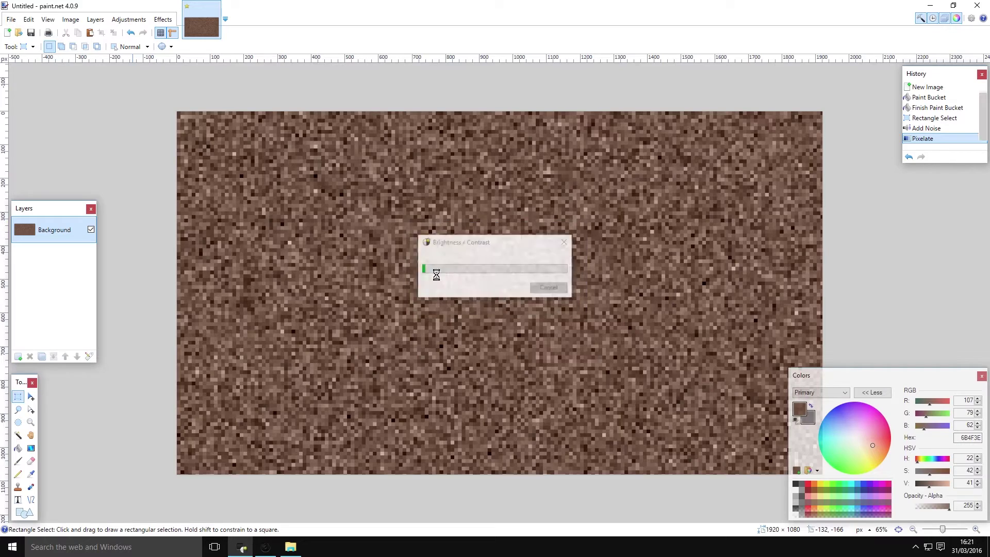
- Use the Magic Wand in global mode to select one pale block in the texture
left_click(30, 436)
scroll(303, 258, "up", 3)
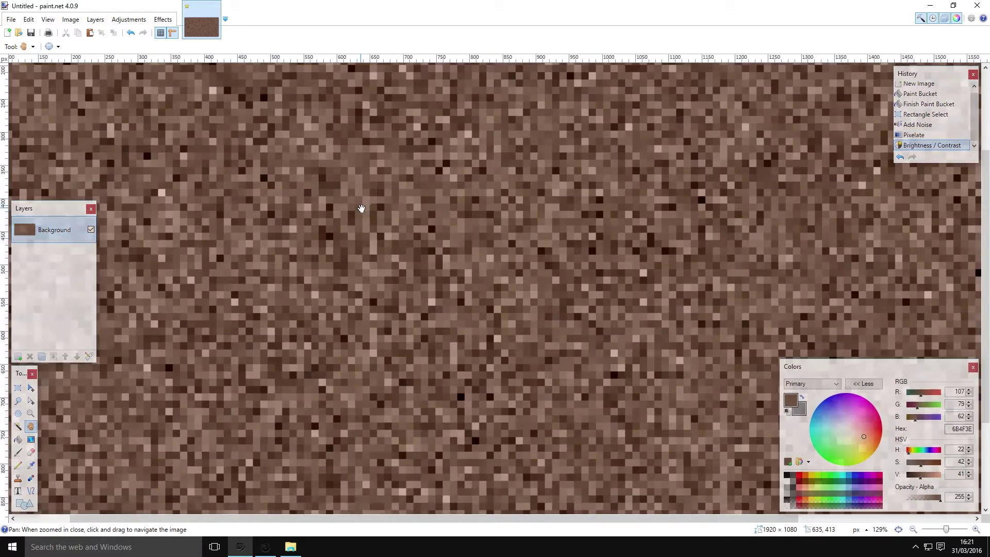
scroll(360, 210, "down", 4)
scroll(461, 276, "up", 2)
scroll(449, 271, "down", 2)
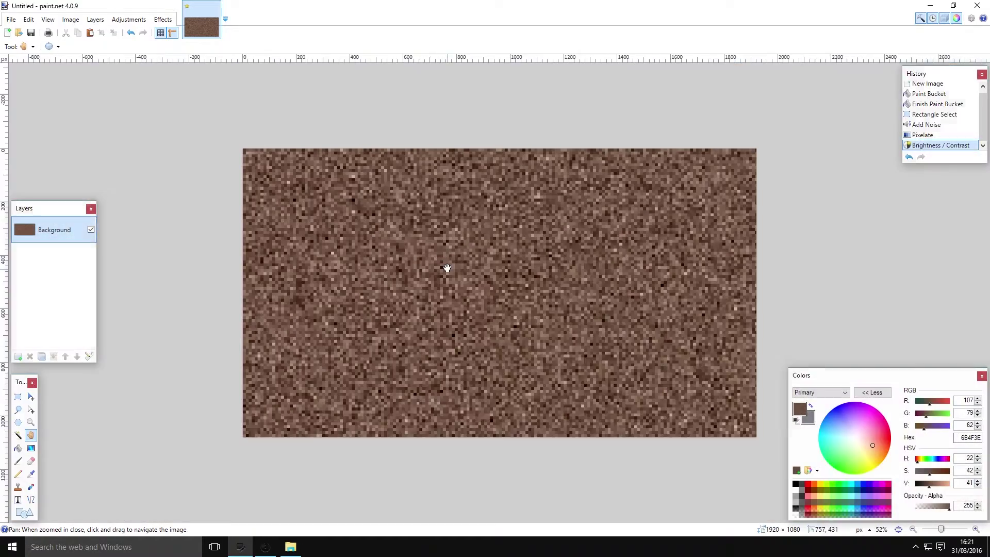
scroll(451, 273, "up", 2)
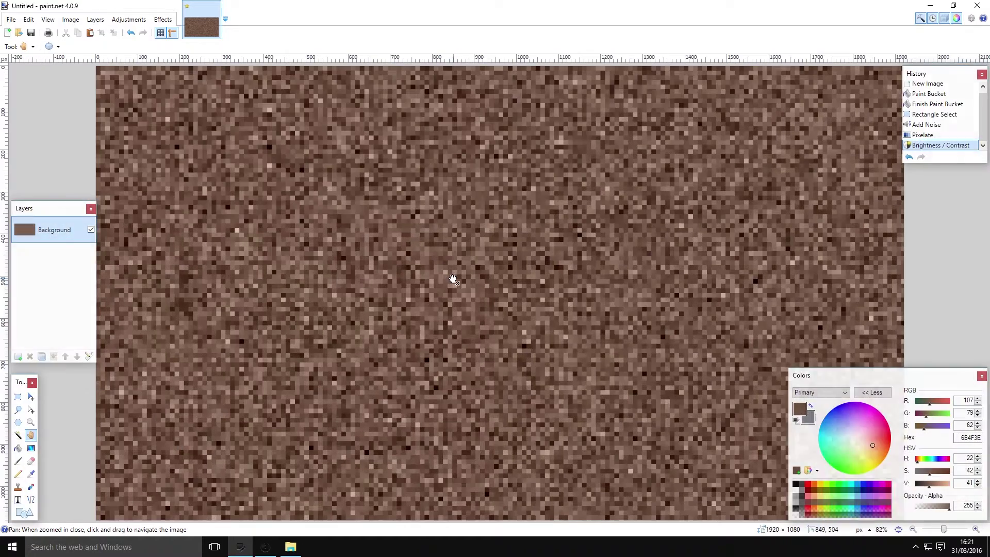
left_click(18, 436)
scroll(439, 161, "up", 4)
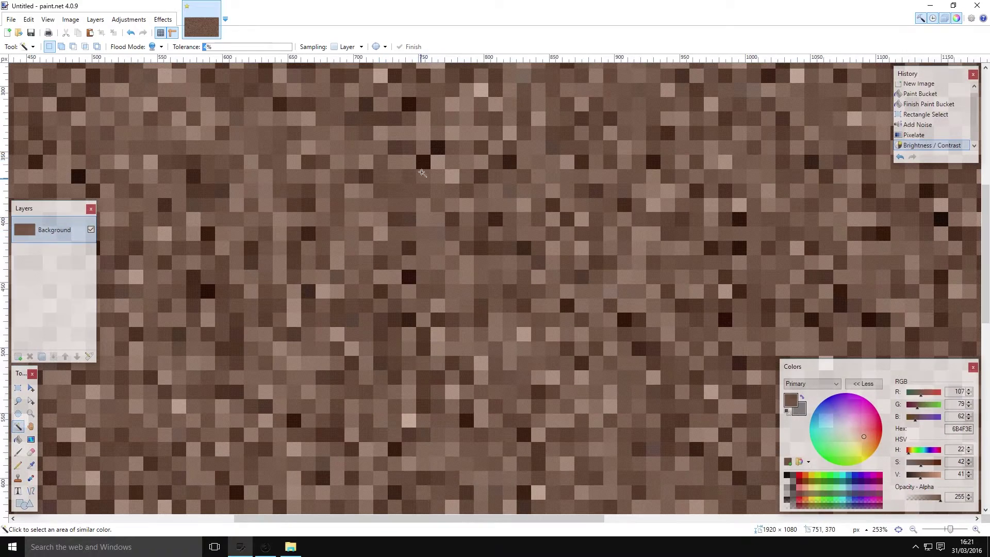
scroll(421, 173, "down", 6)
scroll(410, 256, "up", 3)
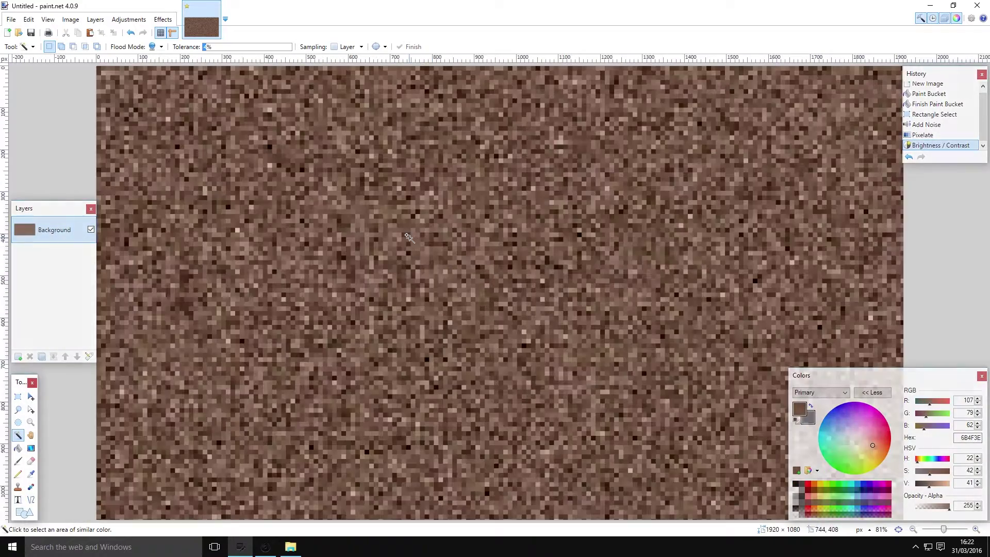
left_click(369, 195)
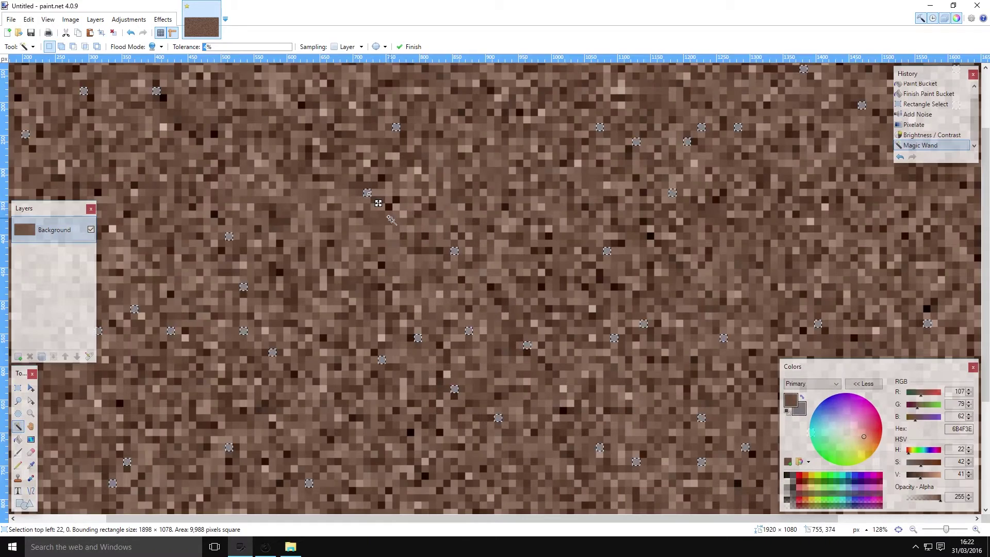
- Lower the Magic Wand tolerance to about 7% so only matching pale blocks stay selected
scroll(369, 194, "up", 8)
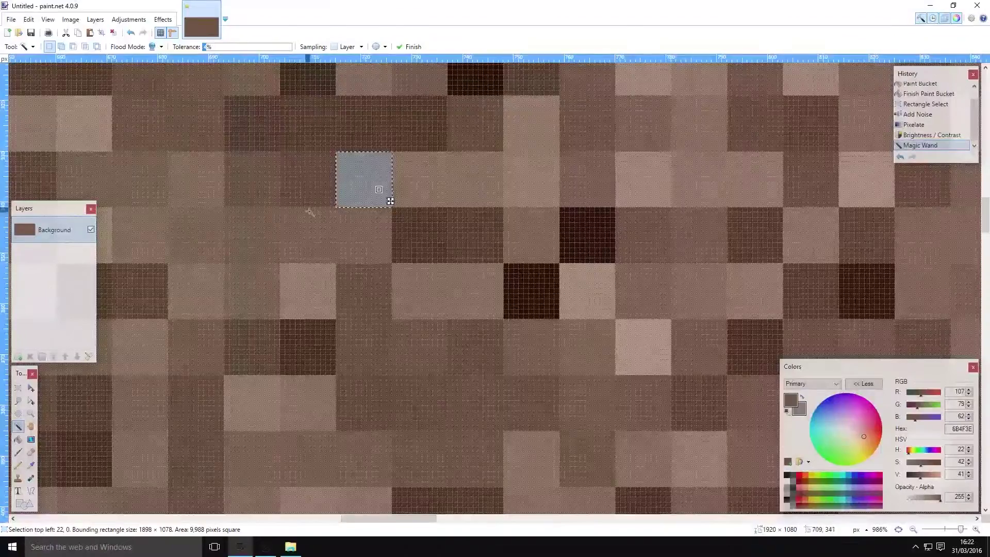
scroll(326, 218, "up", 5)
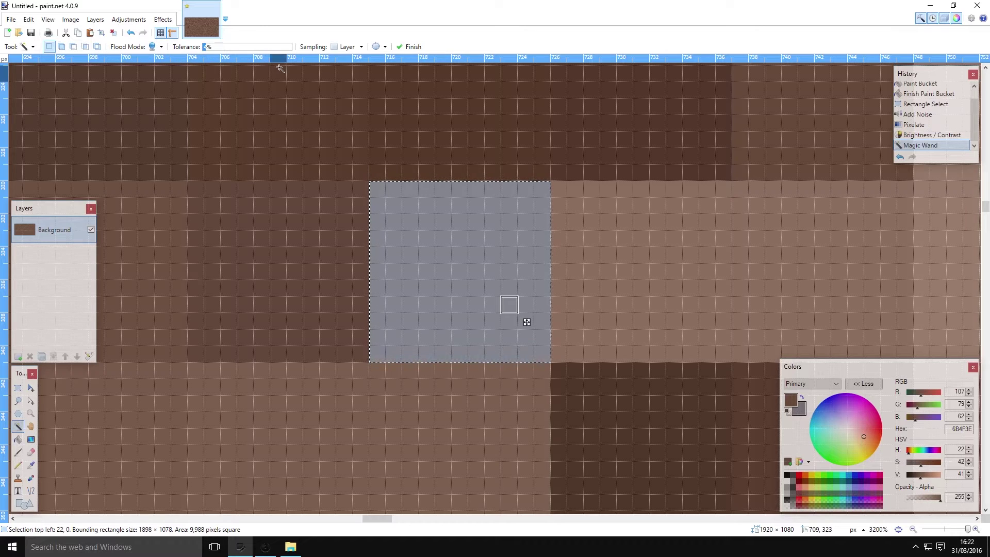
scroll(453, 203, "down", 3)
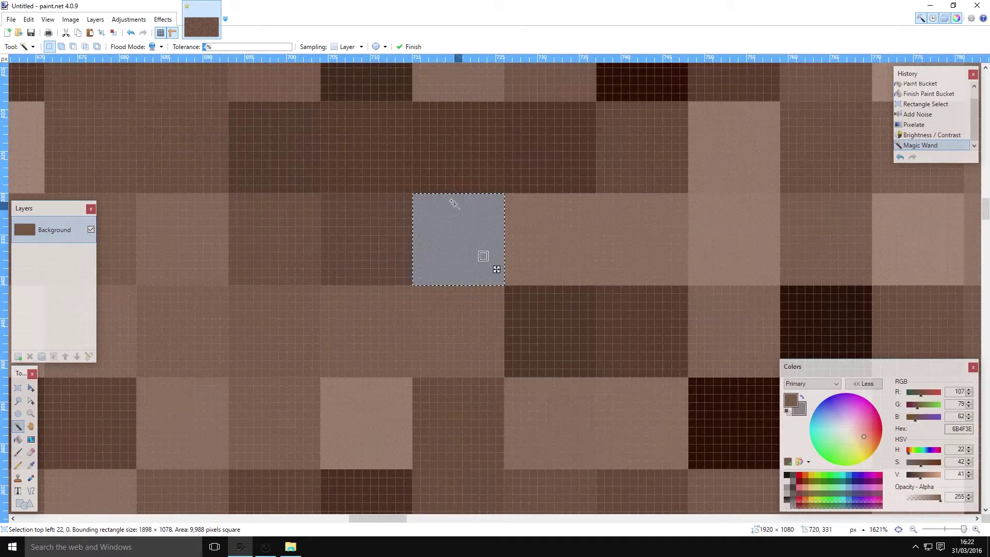
left_click(266, 48)
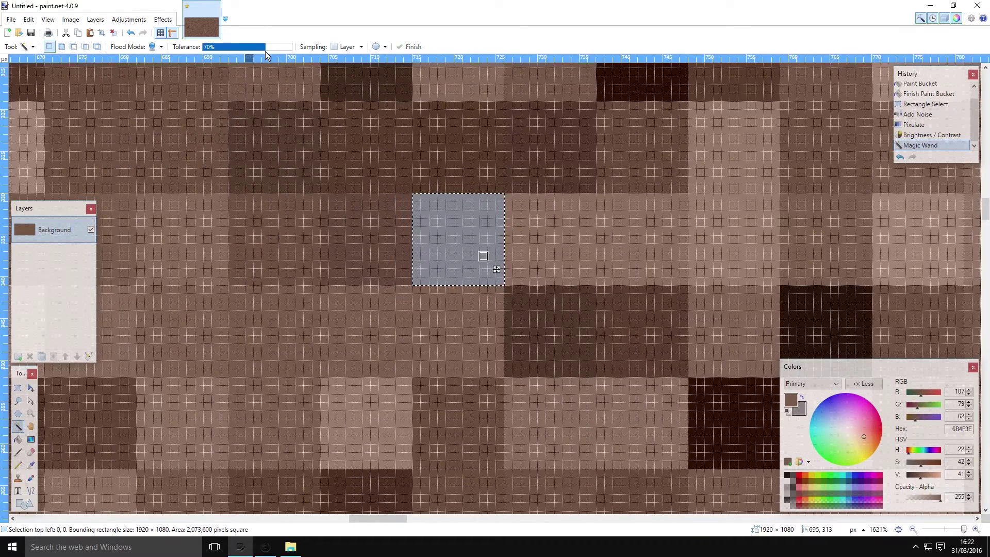
left_click_drag(265, 51, 210, 48)
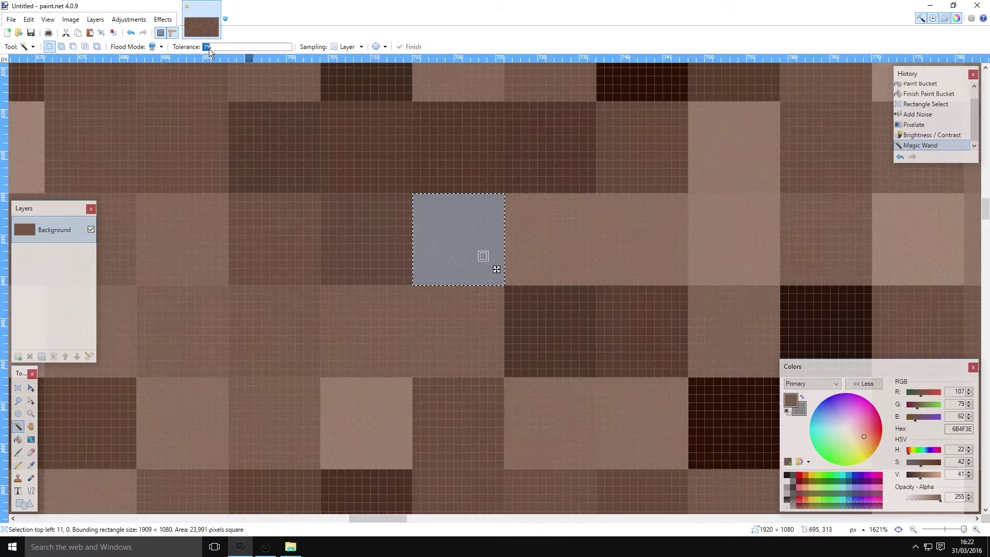
scroll(335, 215, "down", 12)
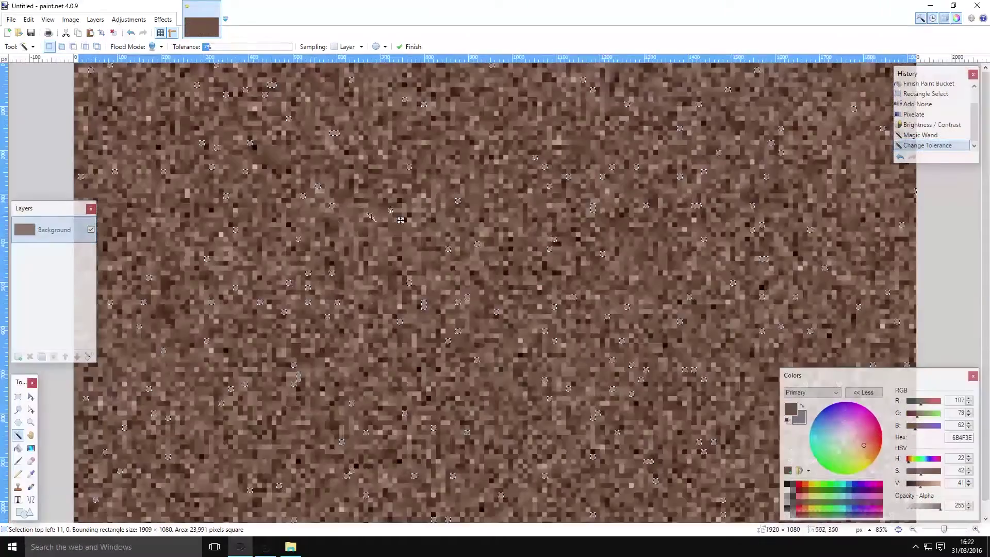
scroll(369, 216, "down", 2)
scroll(382, 172, "up", 10)
key("f")
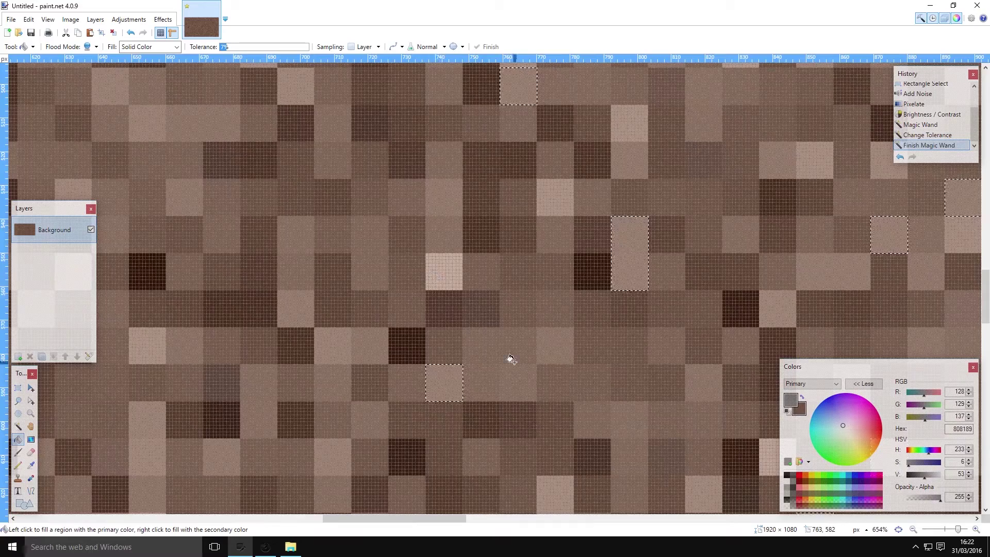
- Fill the selected pale blocks with grey 808189 and commit the fill
left_click(432, 379)
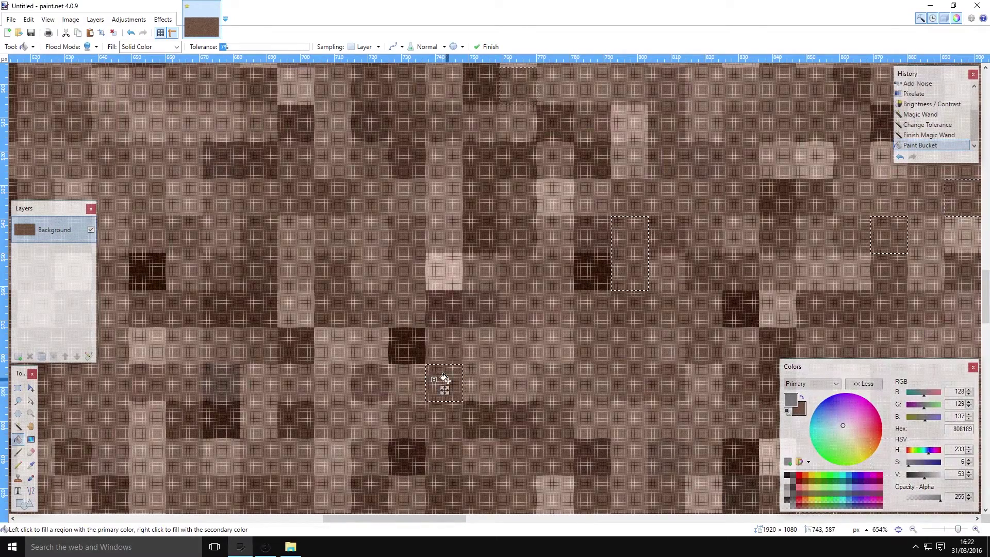
left_click(559, 387)
scroll(666, 333, "down", 10)
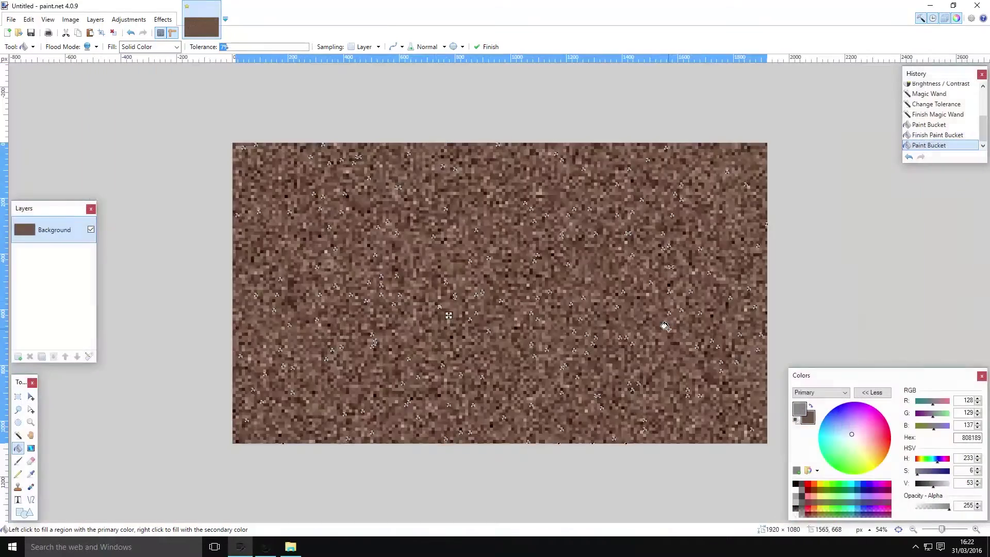
scroll(425, 312, "up", 2)
key("s")
left_click(748, 322)
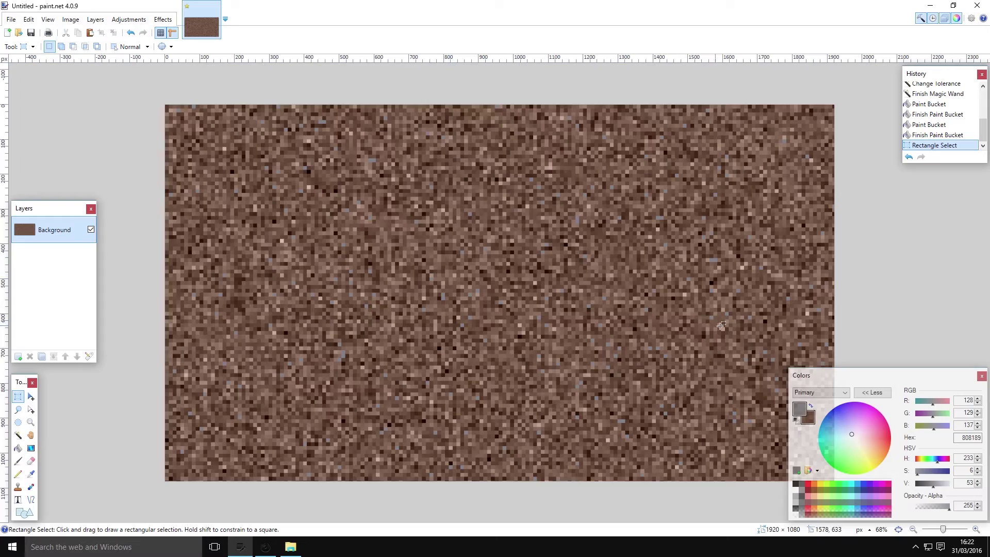
- Magic Wand the grey speckles and add more bluish squares to the selection
scroll(323, 237, "up", 5)
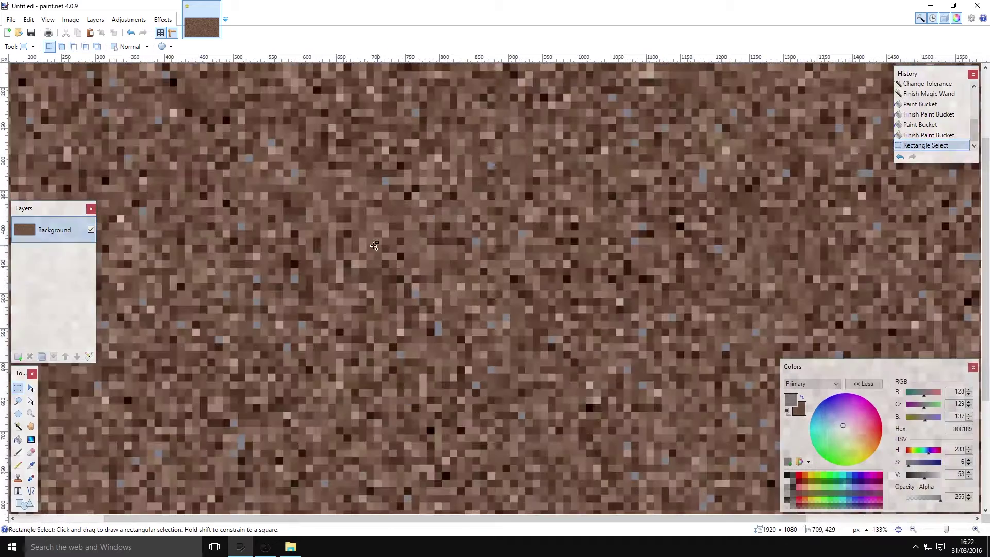
left_click(18, 426)
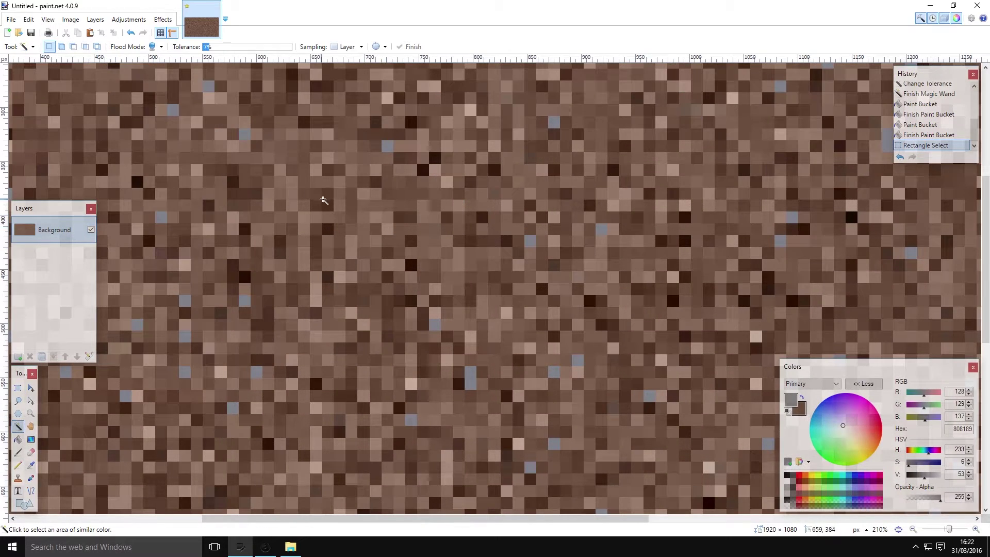
left_click(339, 197)
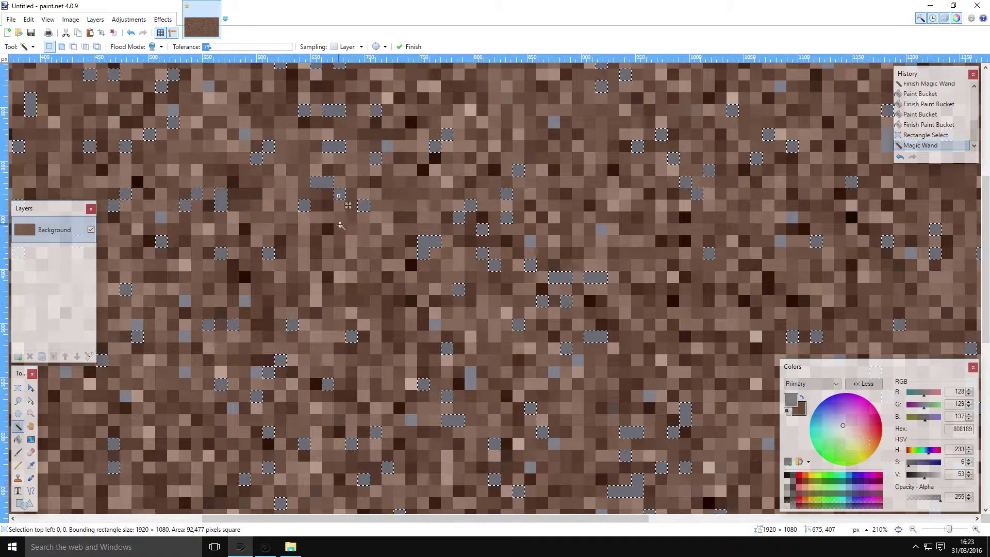
left_click(355, 229)
scroll(448, 277, "down", 5)
scroll(448, 276, "up", 2)
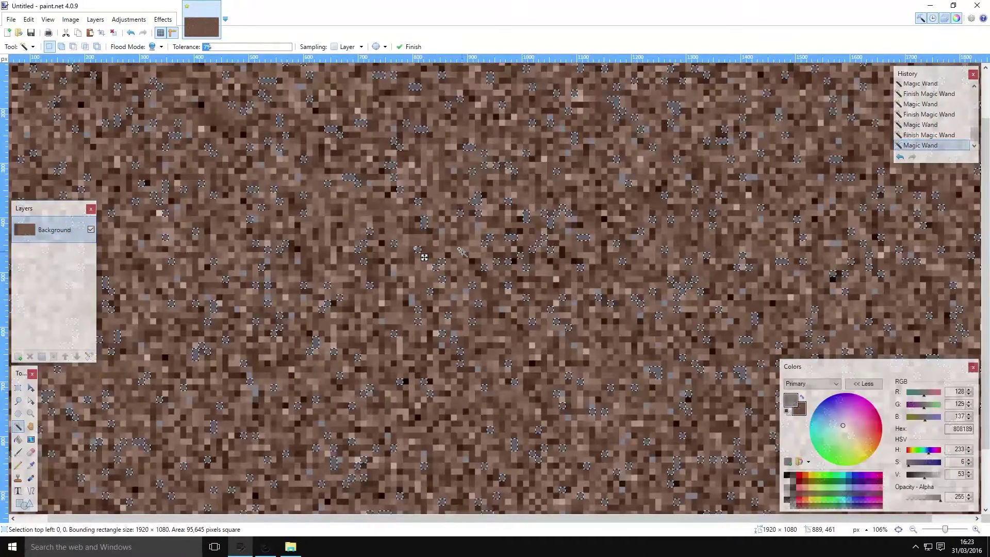
scroll(459, 252, "up", 2)
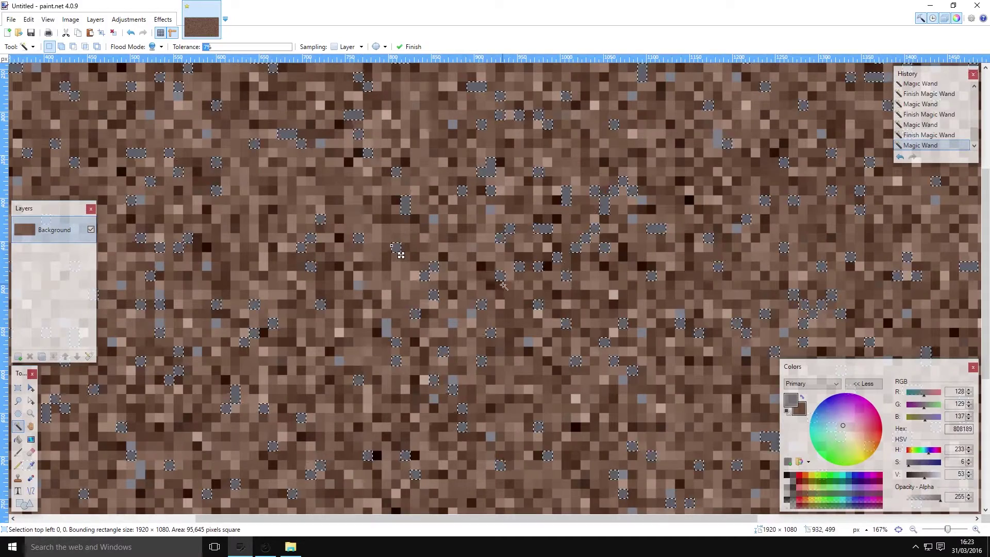
scroll(428, 300, "up", 2)
scroll(428, 300, "up", 2)
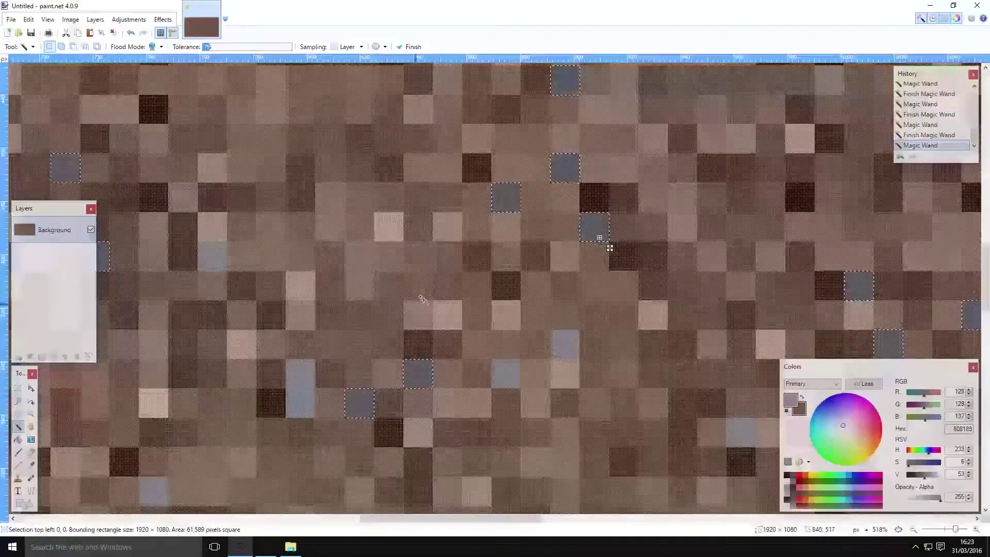
- Fill the selected speckle squares with grey 808189 and clear the selection
left_click(18, 440)
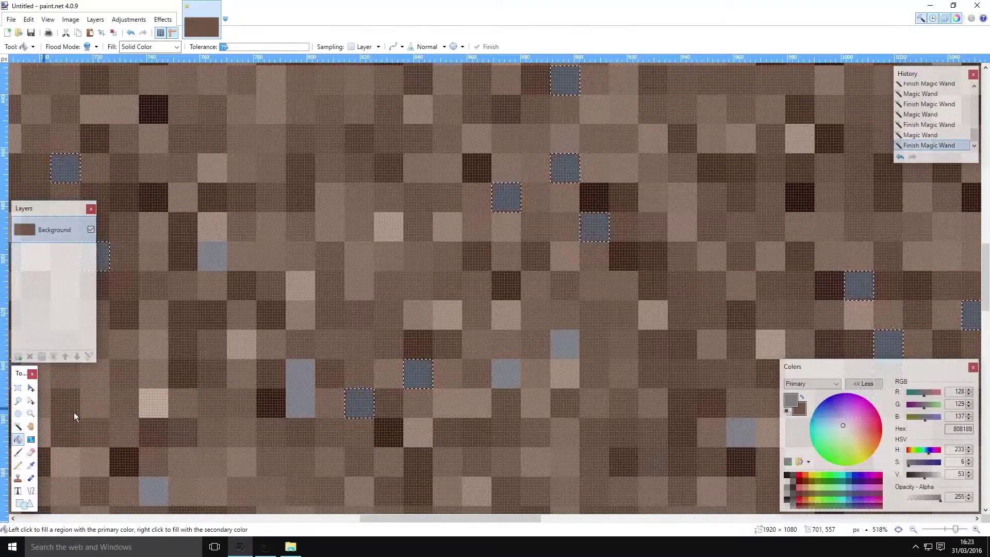
left_click(590, 223)
scroll(462, 248, "down", 3)
scroll(463, 248, "down", 4)
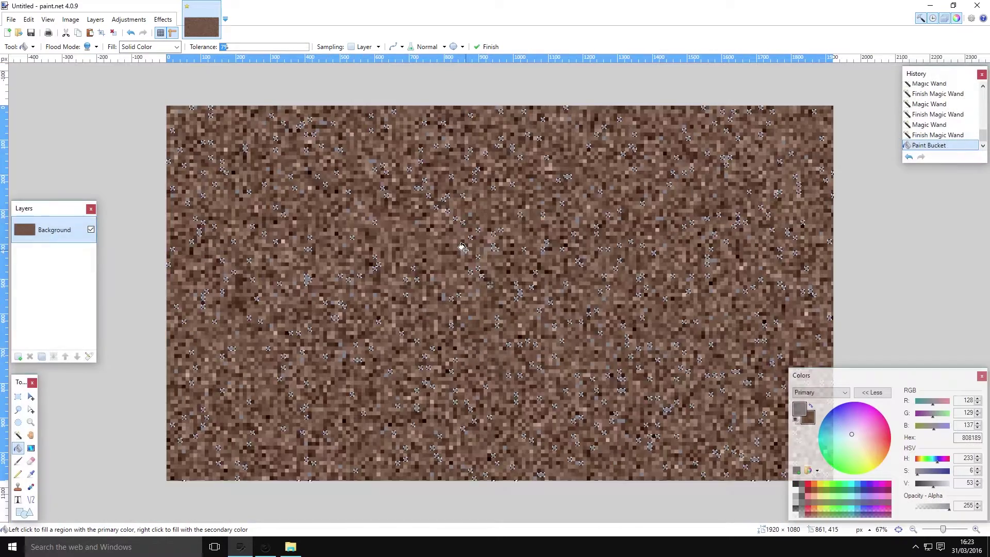
left_click(18, 396)
left_click(309, 262)
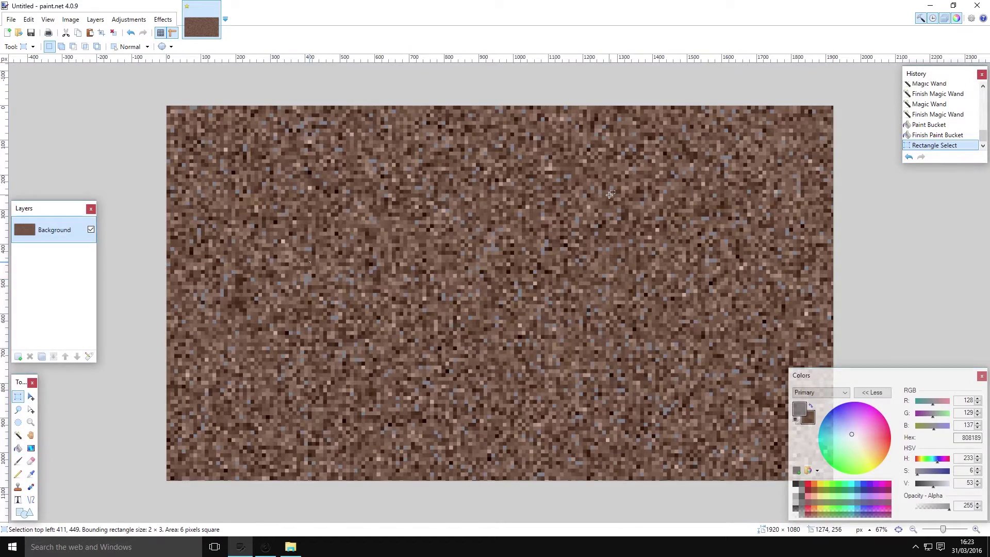
- Fill the selected squares and adjust the primary colour to dark brown 443125
scroll(352, 213, "up", 6)
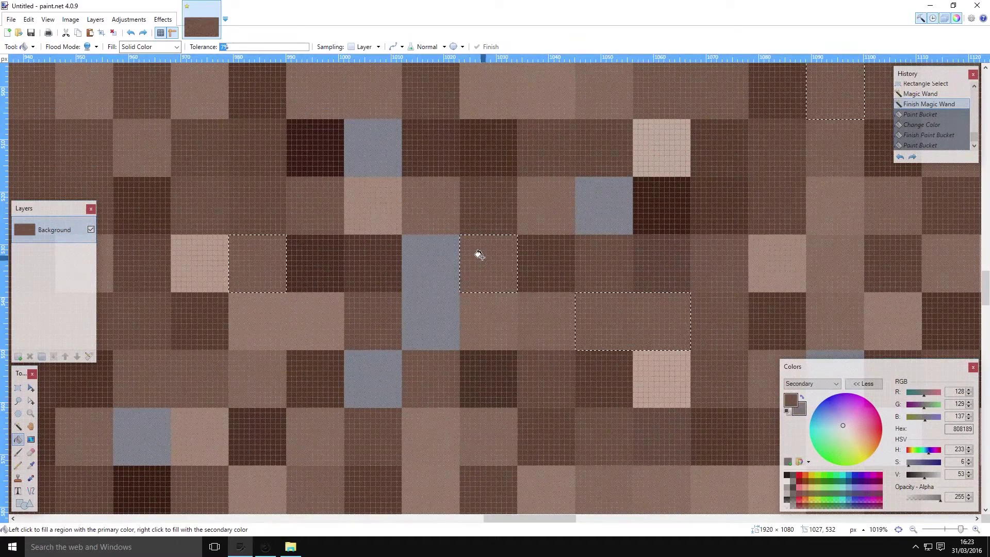
left_click(483, 258)
scroll(567, 299, "down", 10)
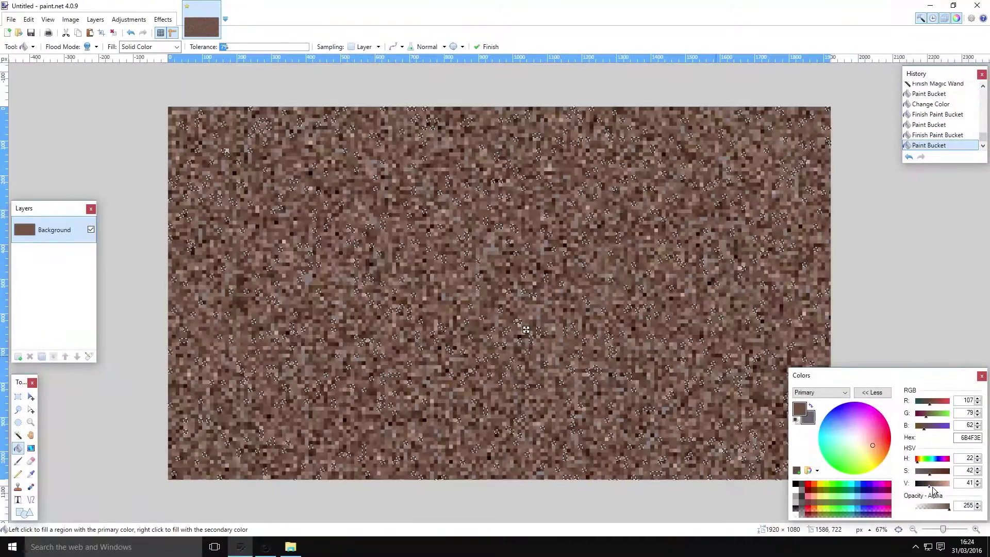
left_click_drag(932, 487, 926, 488)
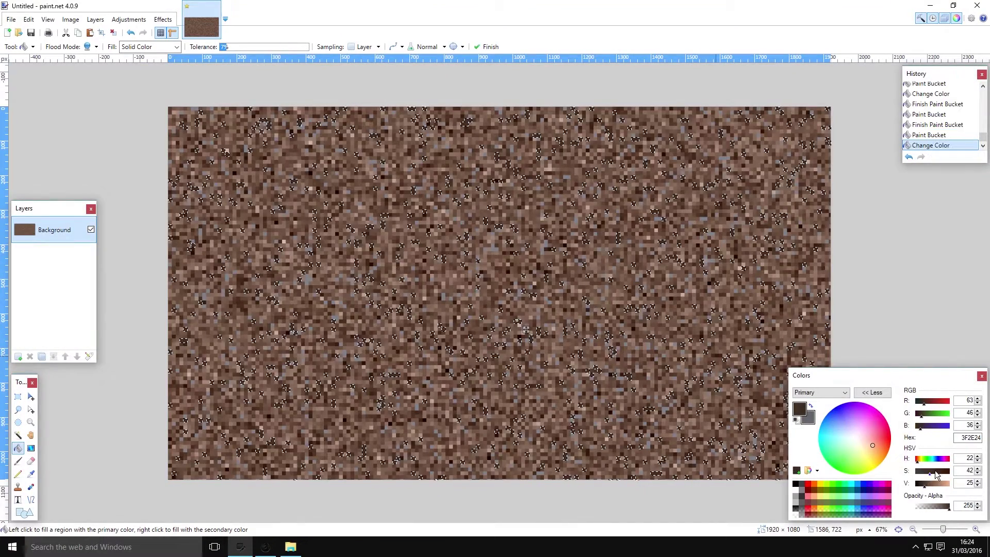
left_click(875, 395)
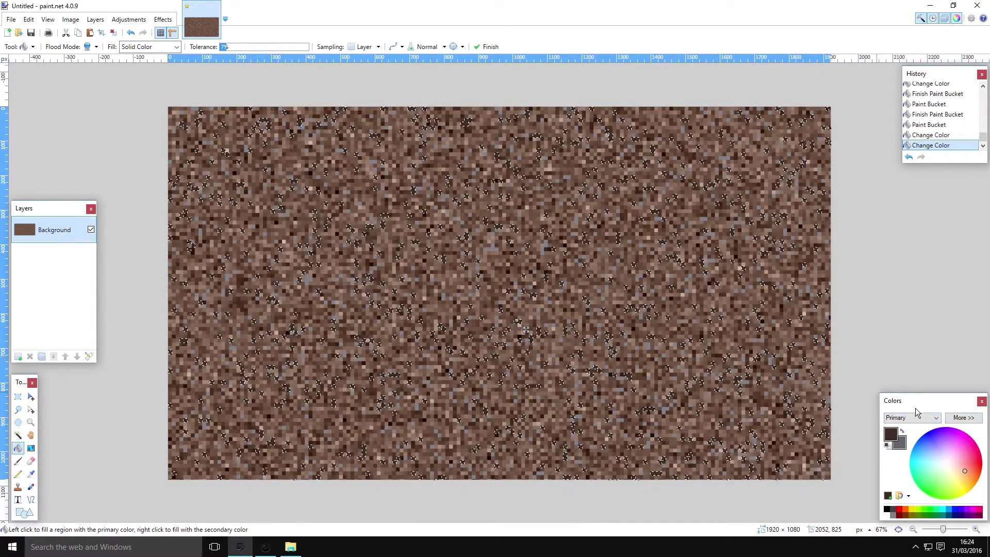
left_click(962, 418)
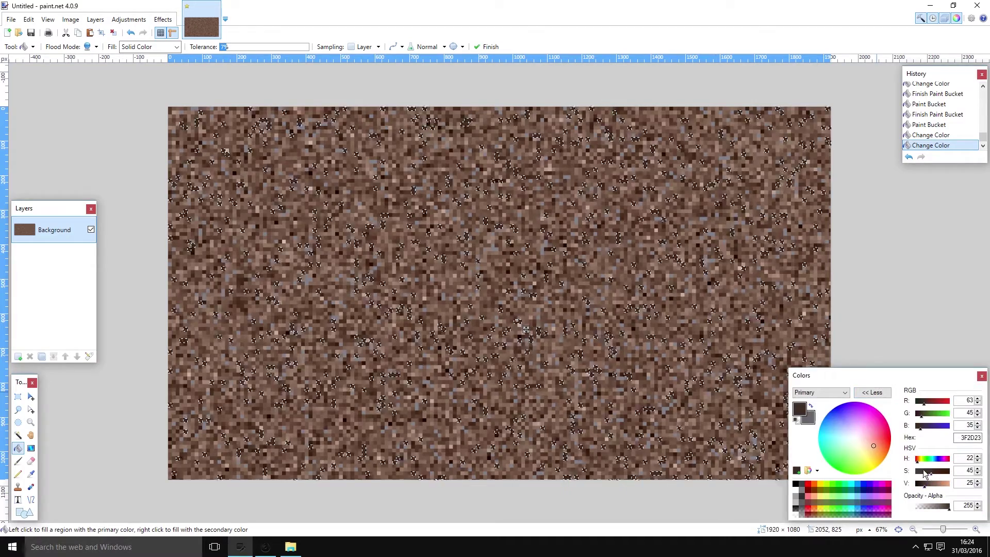
mouse_move(924, 477)
left_mouse_down()
mouse_move(925, 493)
mouse_move(931, 473)
left_mouse_up()
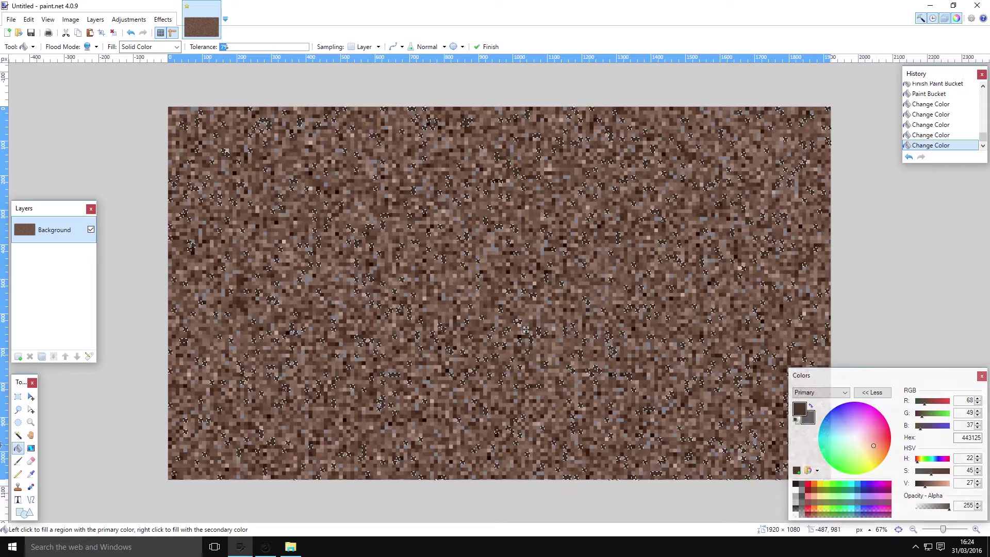
- Magic Wand matching blocks across the whole image and fill them with dark brown 443125
left_click(18, 396)
left_click(294, 336)
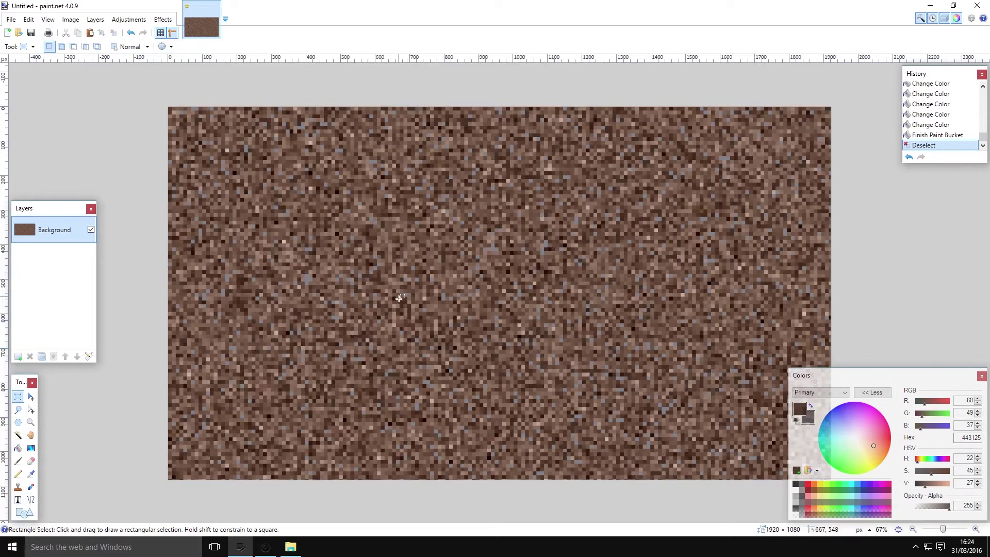
scroll(400, 298, "up", 5)
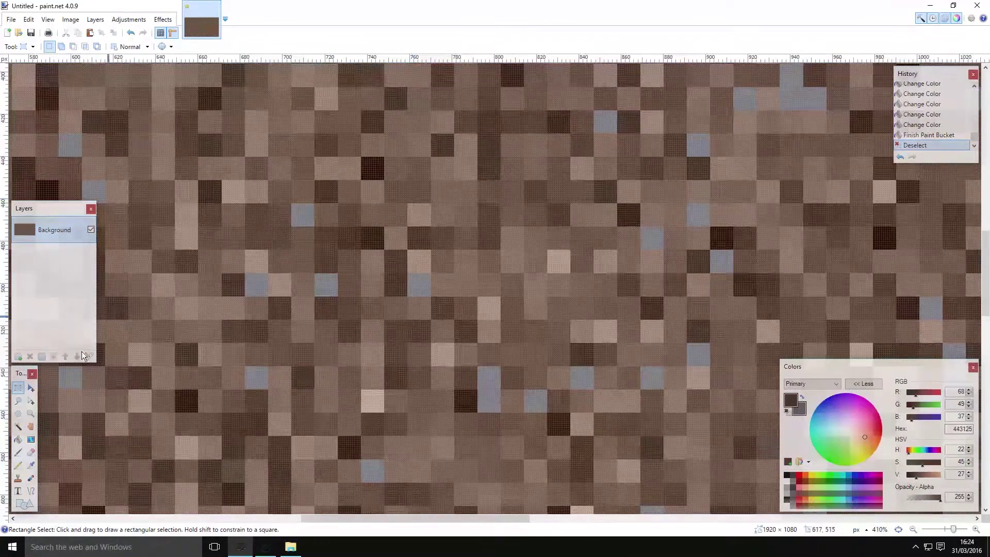
left_click(18, 427)
left_click(442, 221)
scroll(572, 214, "down", 5)
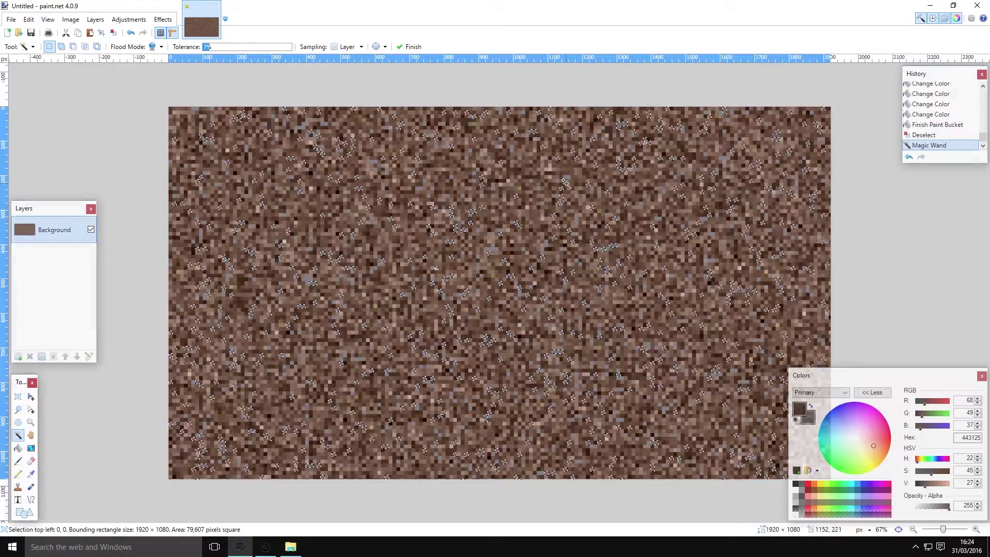
left_click(18, 447)
scroll(415, 249, "up", 5)
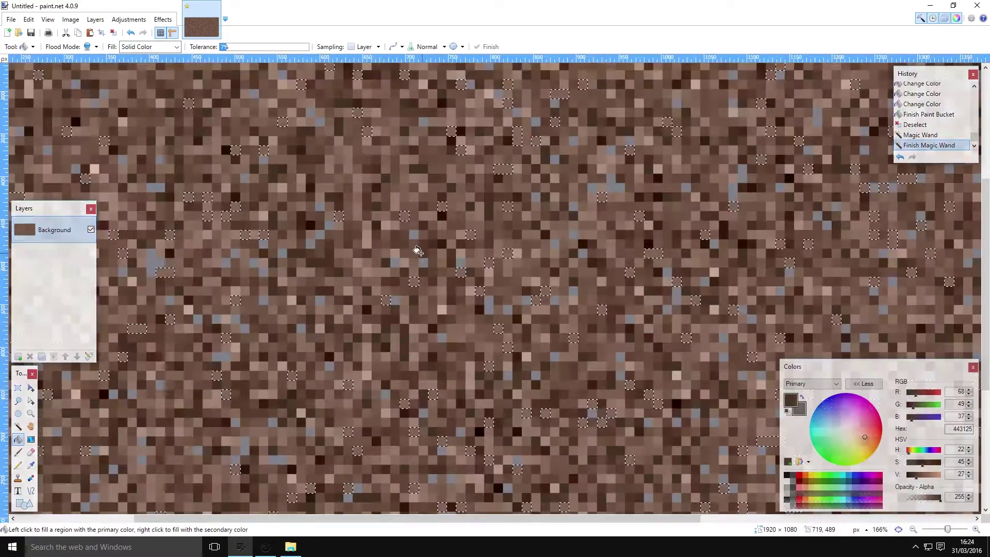
left_click(443, 192)
scroll(443, 196, "down", 3)
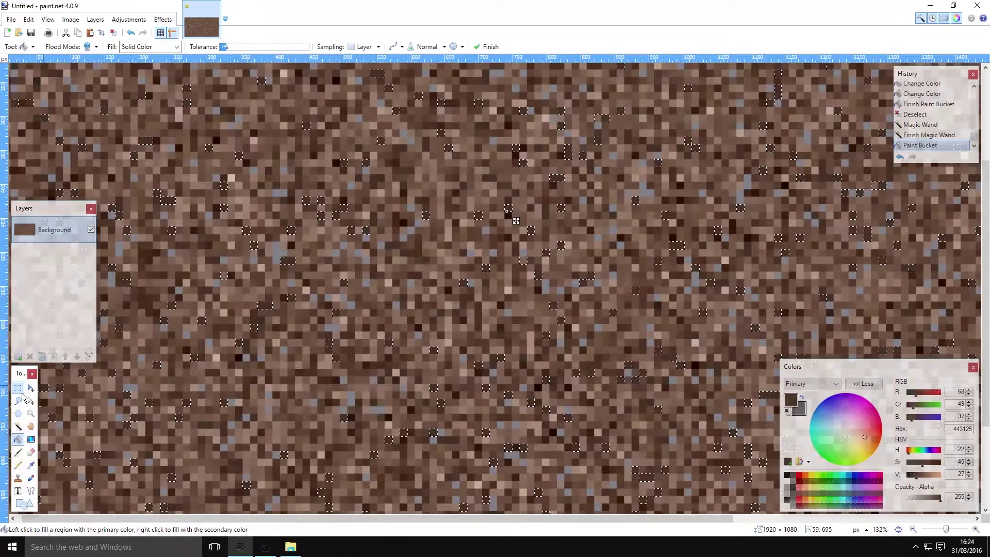
key("s")
- Add a new empty Layer 2 above the Background
key("ctrl+shift+n")
key("ctrl+v")
key("ctrl+b")
left_click_drag(170, 259, 192, 259)
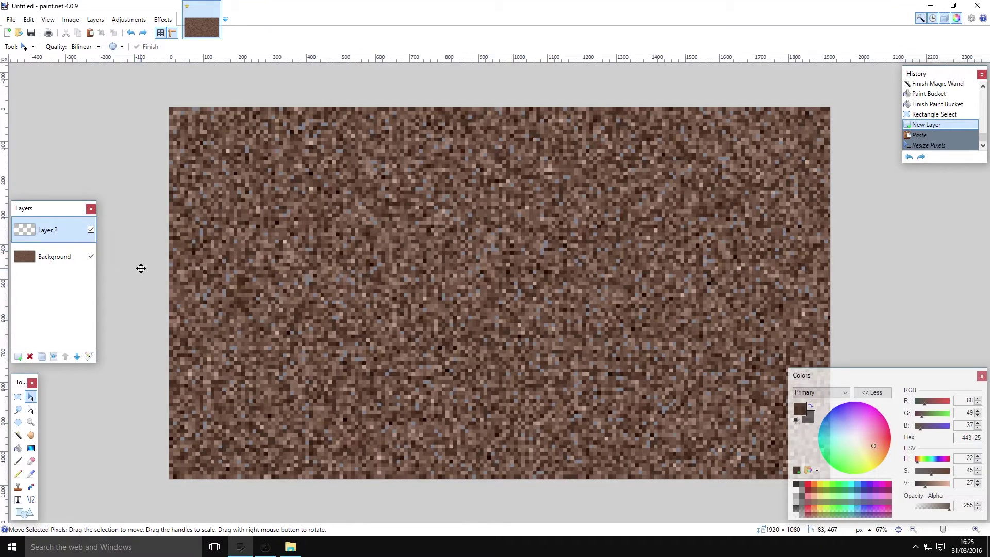
- Paste the dirt tile onto Layer 2 and shrink it to 177×177 at the top-left corner
key("ctrl+v")
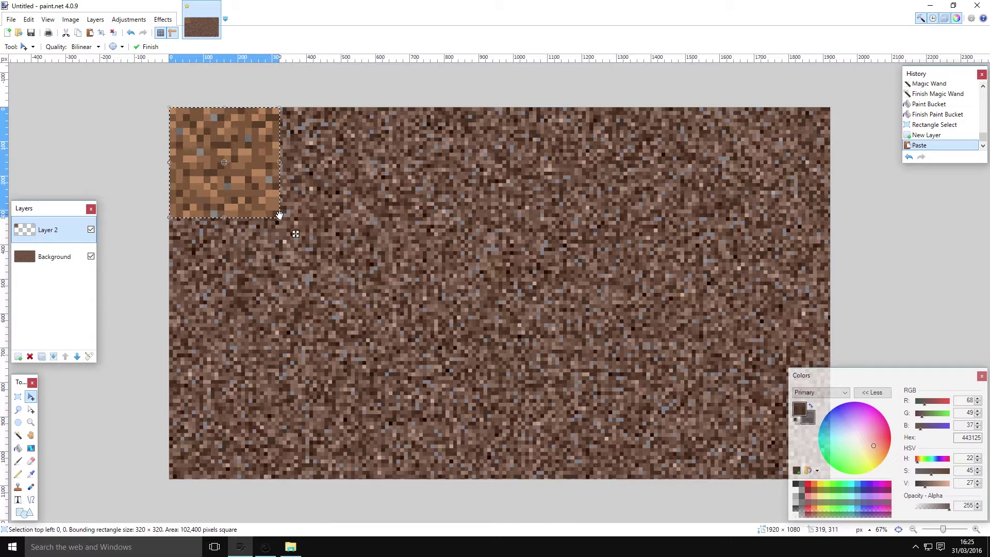
left_click_drag(278, 215, 229, 175)
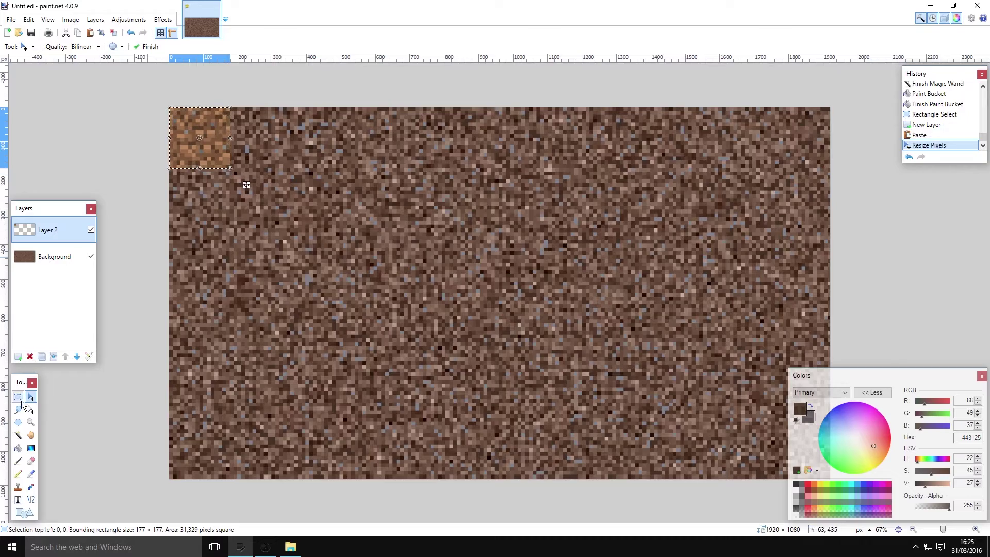
key("s")
left_click(110, 123)
scroll(110, 123, "up", 5)
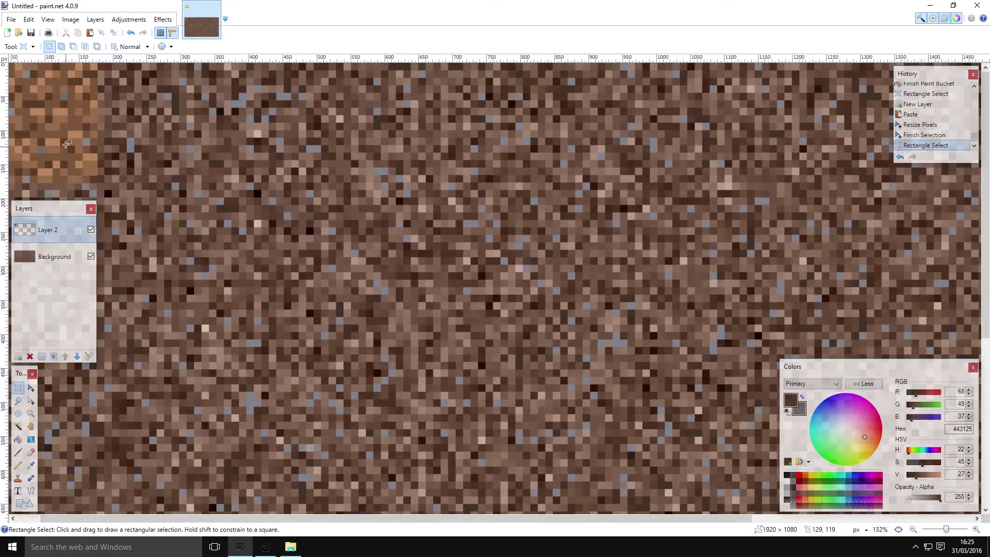
scroll(90, 189, "up", 4)
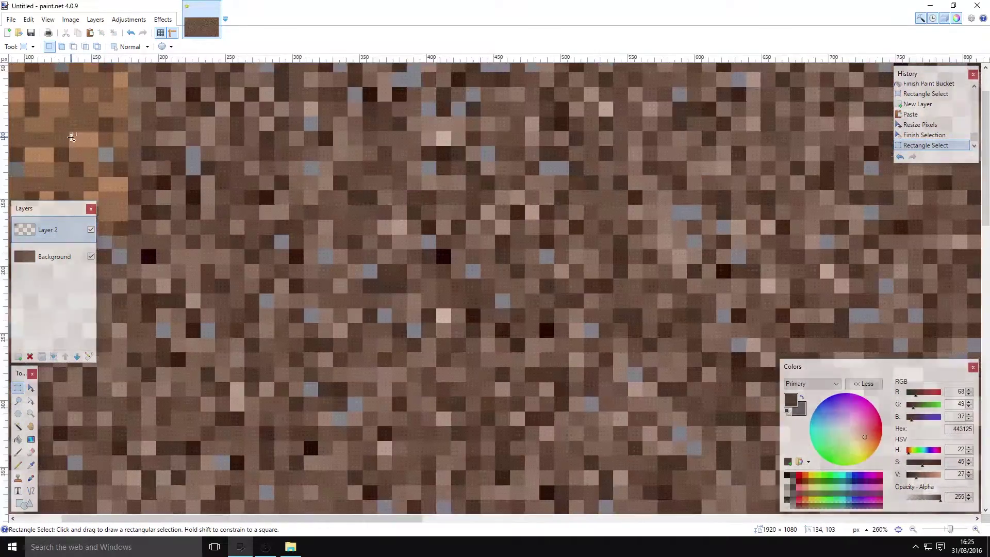
scroll(118, 162, "down", 8)
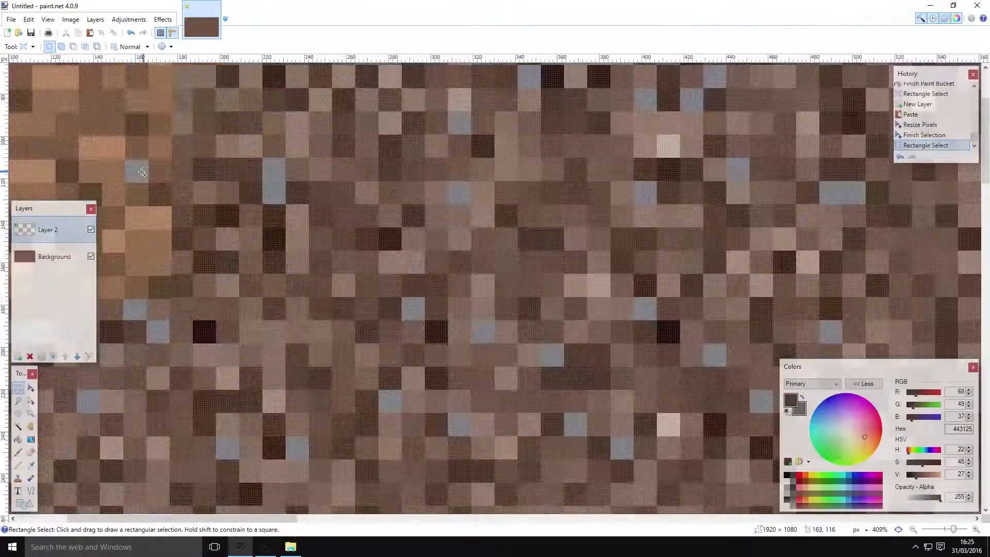
scroll(207, 191, "down", 1)
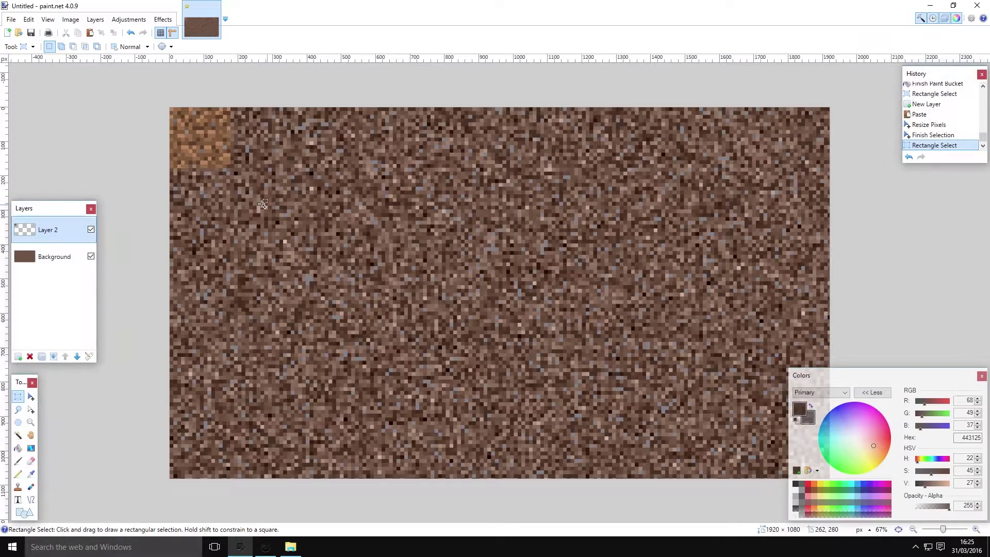
- On the Background layer, apply Hue / Saturation with hue 3, saturation 125, lightness 5
left_click(51, 256)
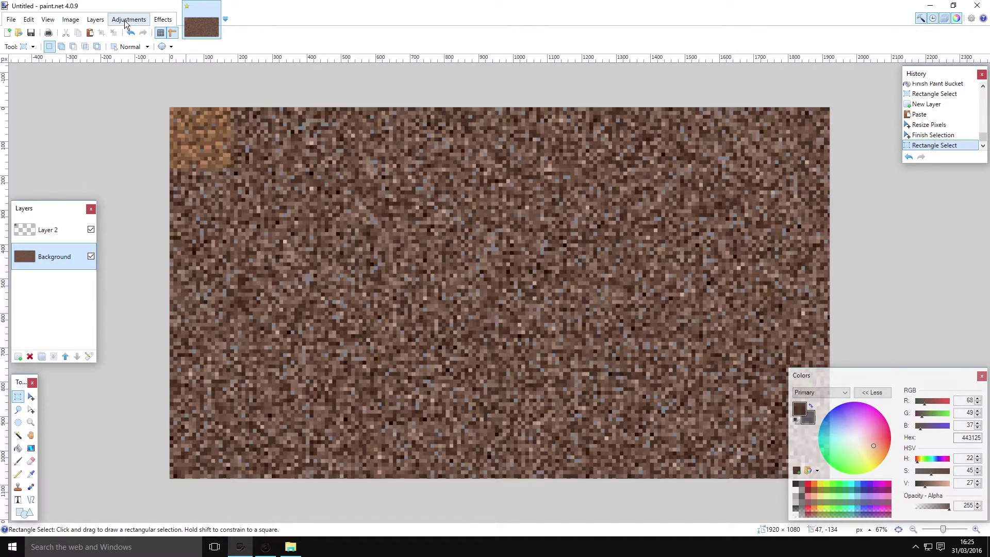
left_click(125, 20)
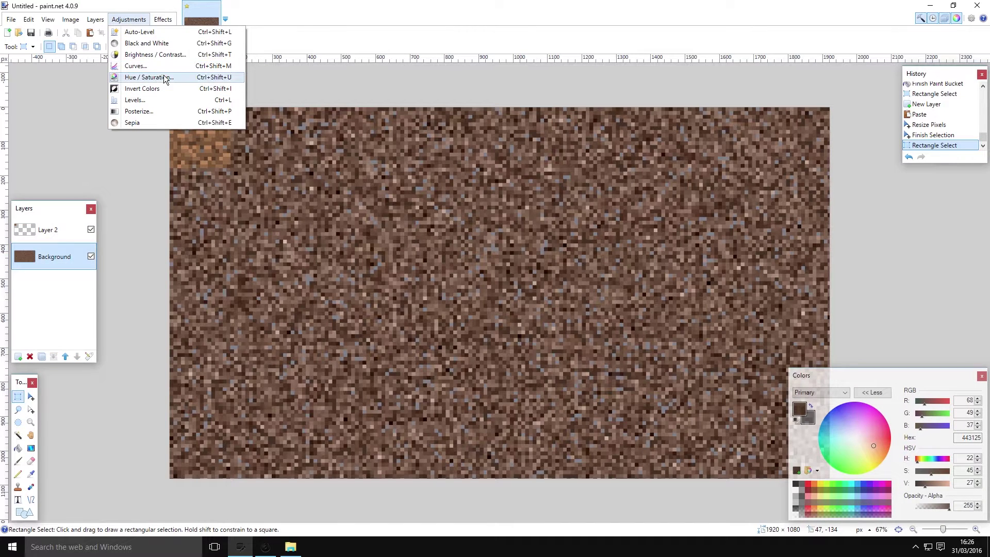
left_click(161, 76)
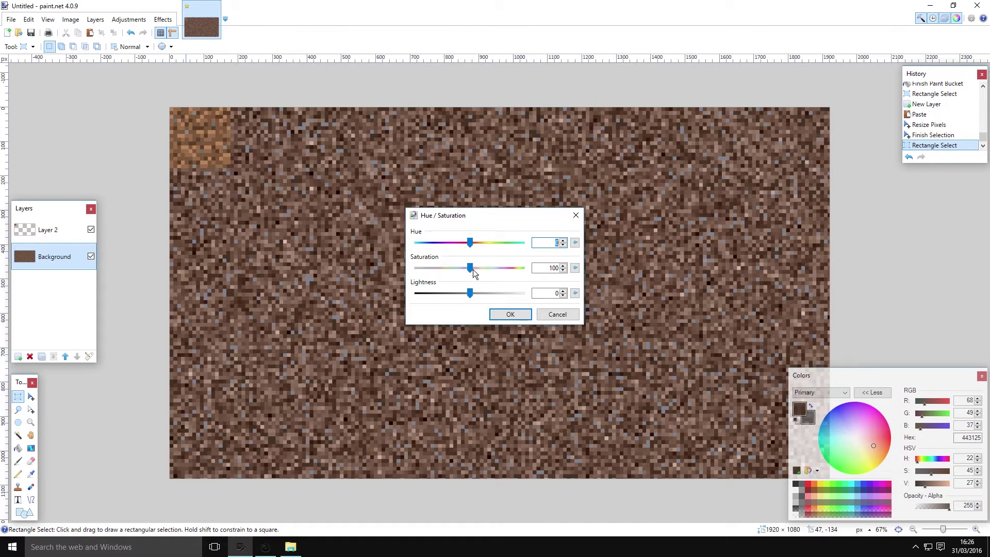
mouse_move(465, 240)
left_mouse_down()
mouse_move(443, 243)
mouse_move(469, 242)
left_mouse_up()
left_click_drag(472, 242, 469, 240)
left_click_drag(471, 292, 485, 270)
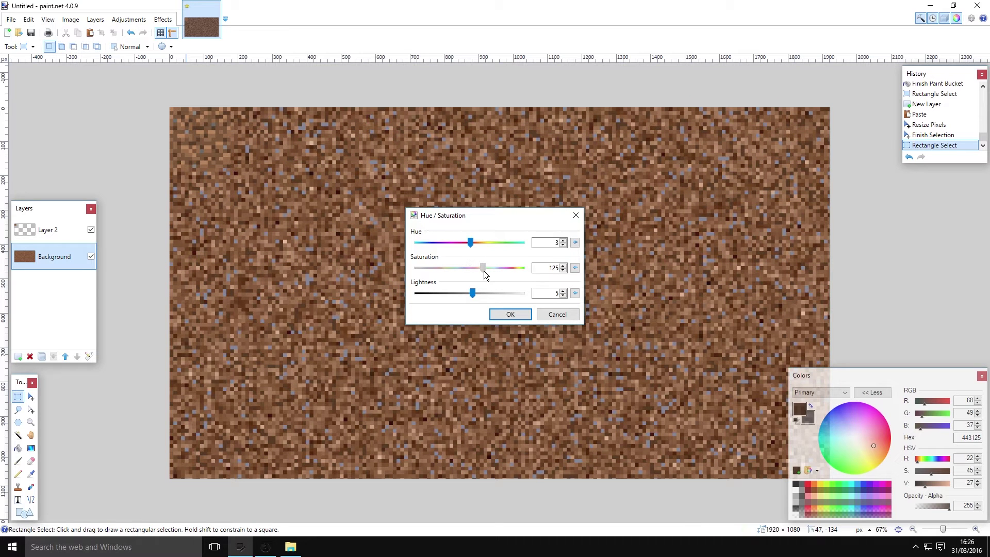
left_click(506, 315)
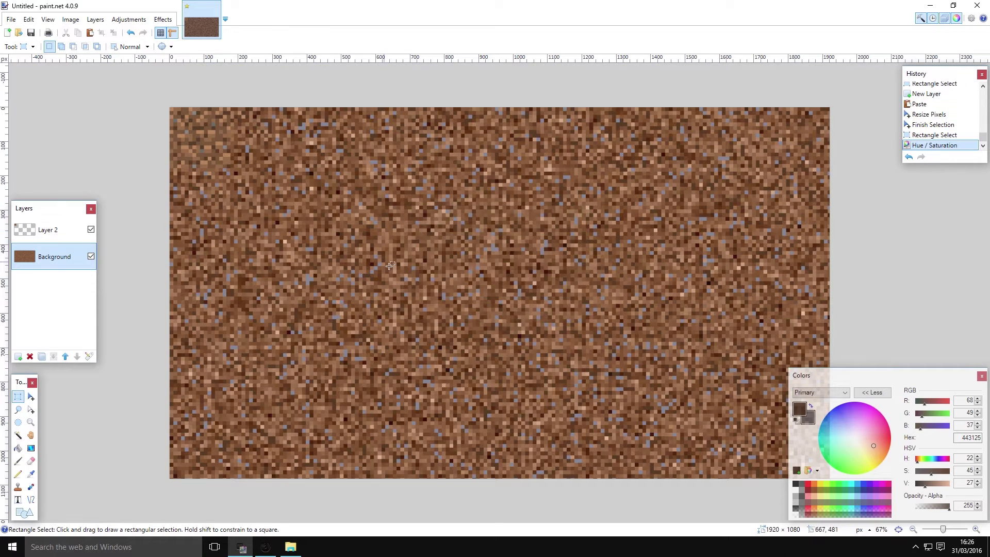
key("ctrl+minus")
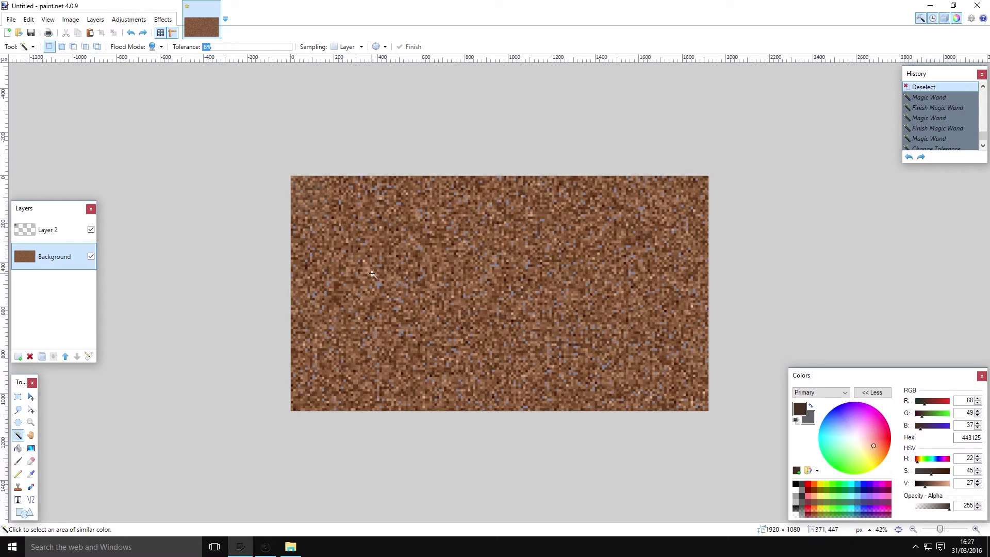
- Magic Wand the dark bluish squares with tolerance raised to about 26%
scroll(338, 288, "up", 9)
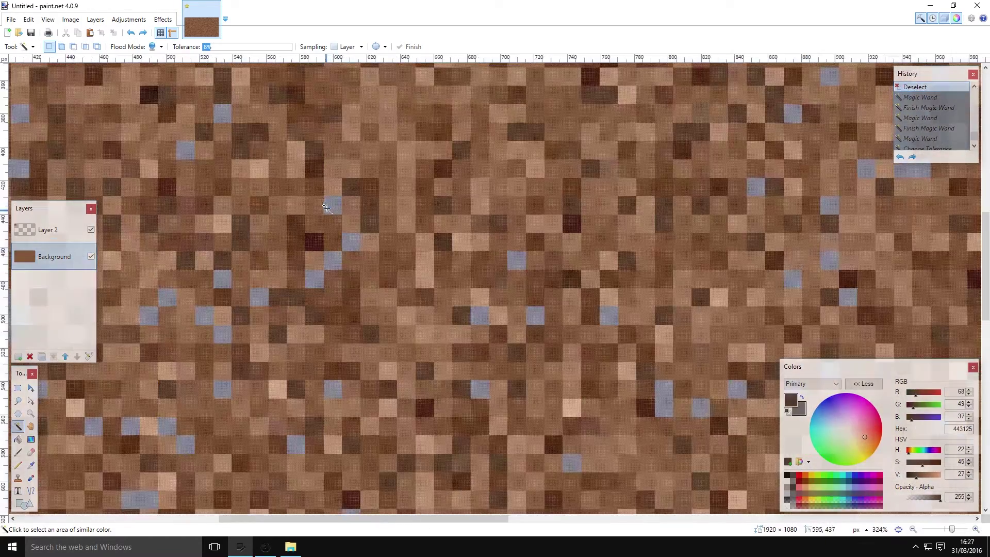
scroll(322, 222, "down", 1)
left_click(322, 225)
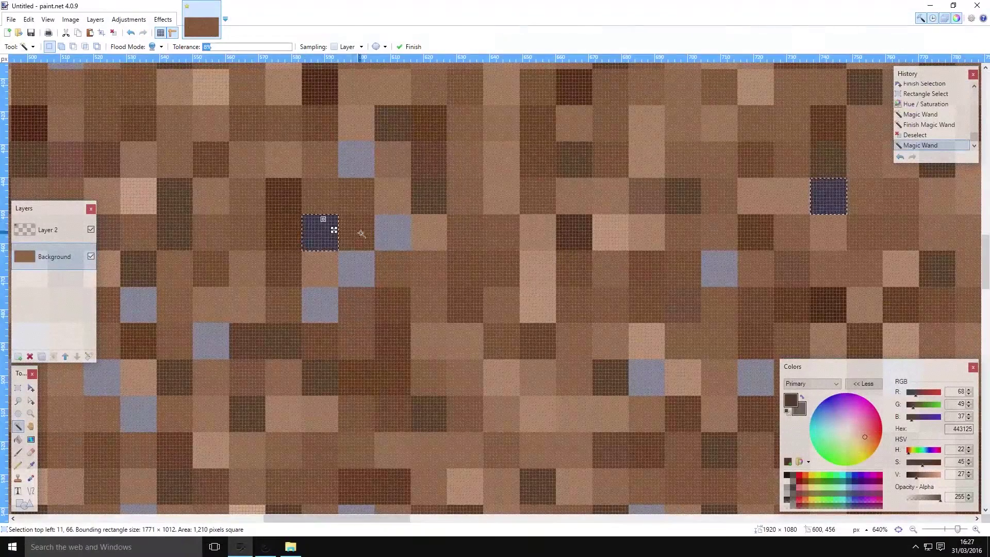
scroll(330, 207, "down", 2)
scroll(310, 196, "down", 8)
scroll(316, 271, "up", 3)
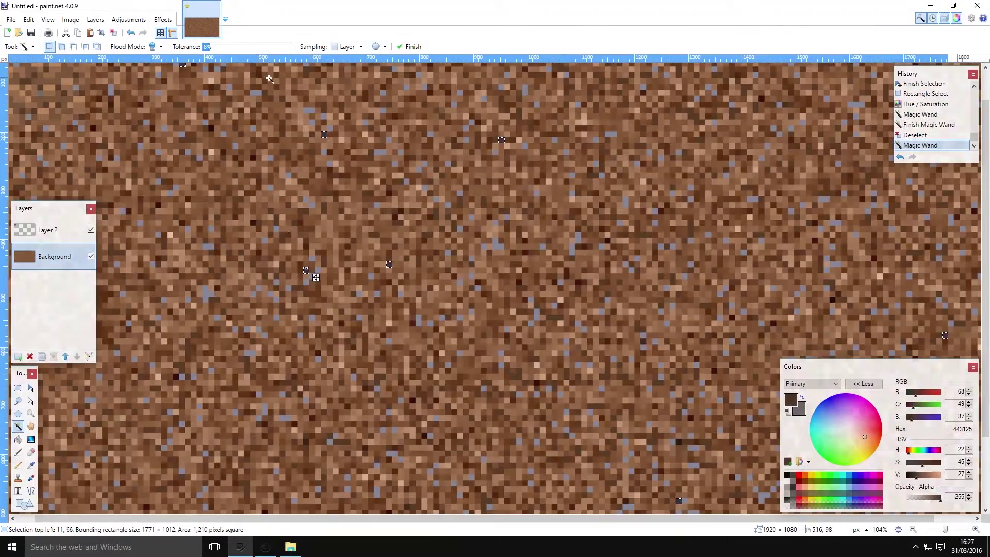
left_click_drag(228, 49, 229, 49)
scroll(346, 215, "up", 5)
scroll(283, 200, "down", 8)
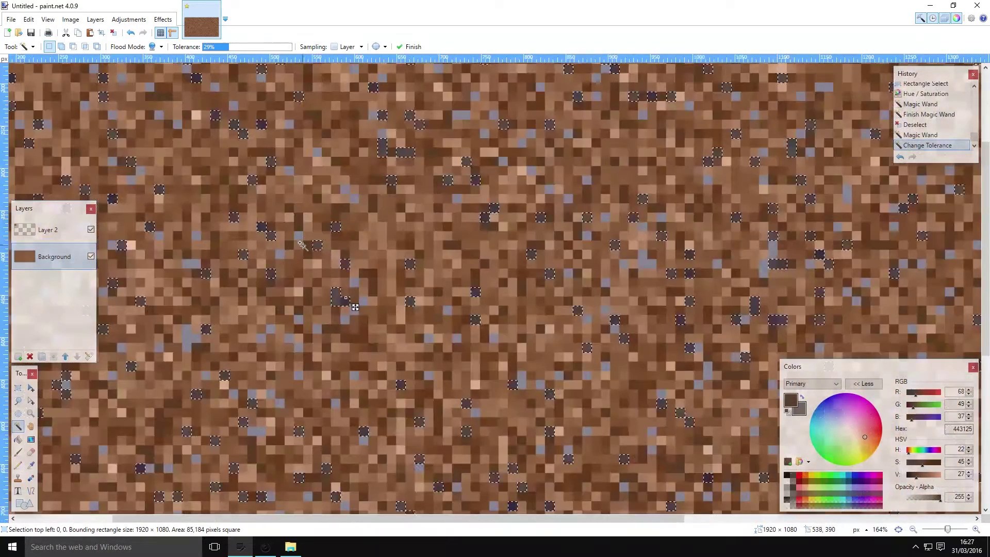
scroll(283, 200, "up", 8)
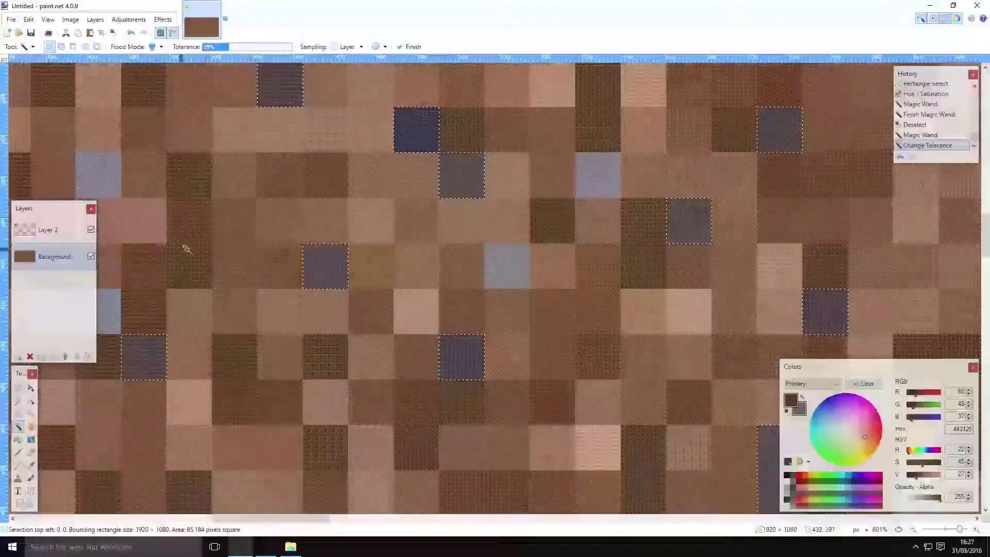
- Fill the selected squares deep brown, lighten the paint colour to mid-brown (V 56), and deselect
left_click(17, 439)
left_click(405, 129)
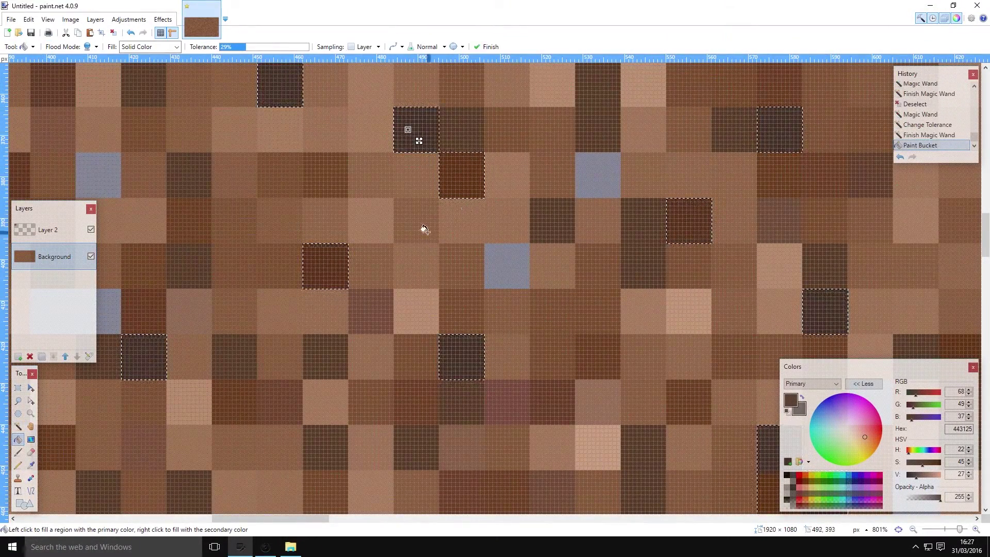
scroll(424, 228, "down", 5)
left_click_drag(247, 46, 308, 47)
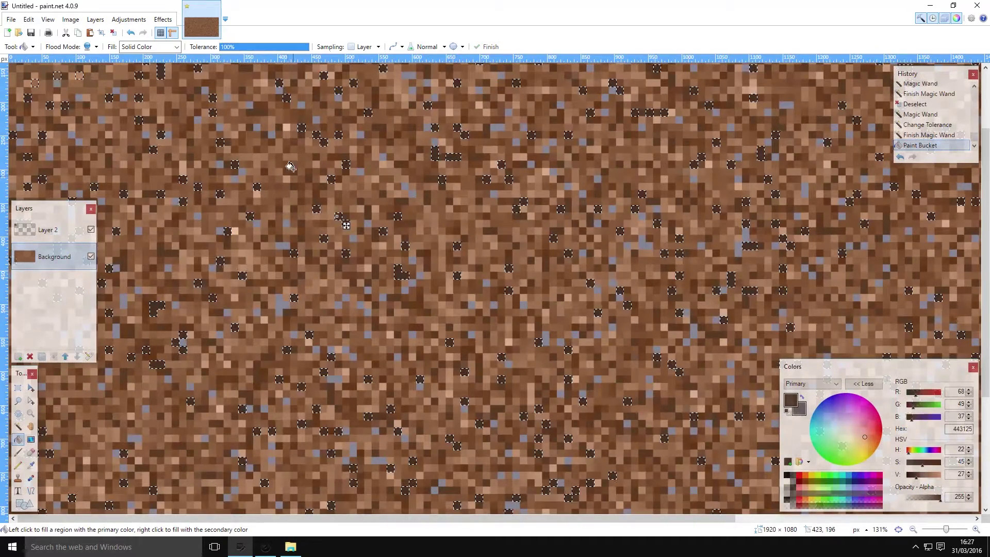
scroll(371, 242, "down", 4)
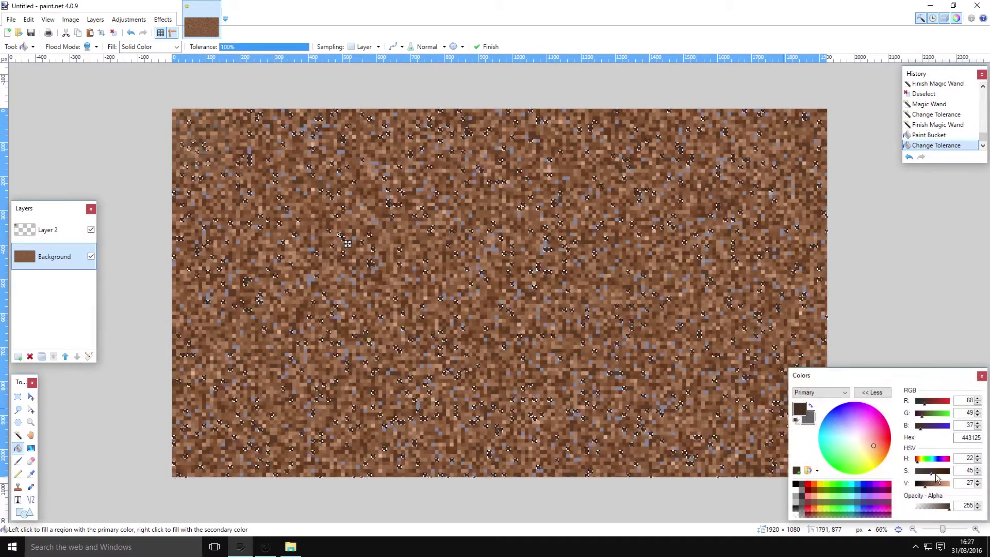
left_click_drag(927, 488, 935, 487)
key("s")
key("ctrl+d")
scroll(262, 265, "down", 1)
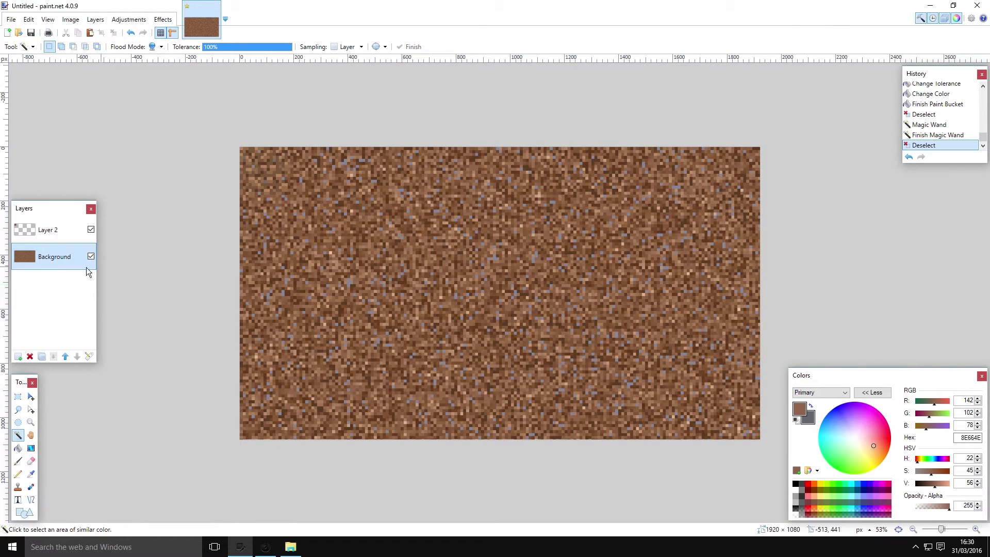
- Toggle Layer 2's visibility on and off to compare the background texture
left_click(91, 230)
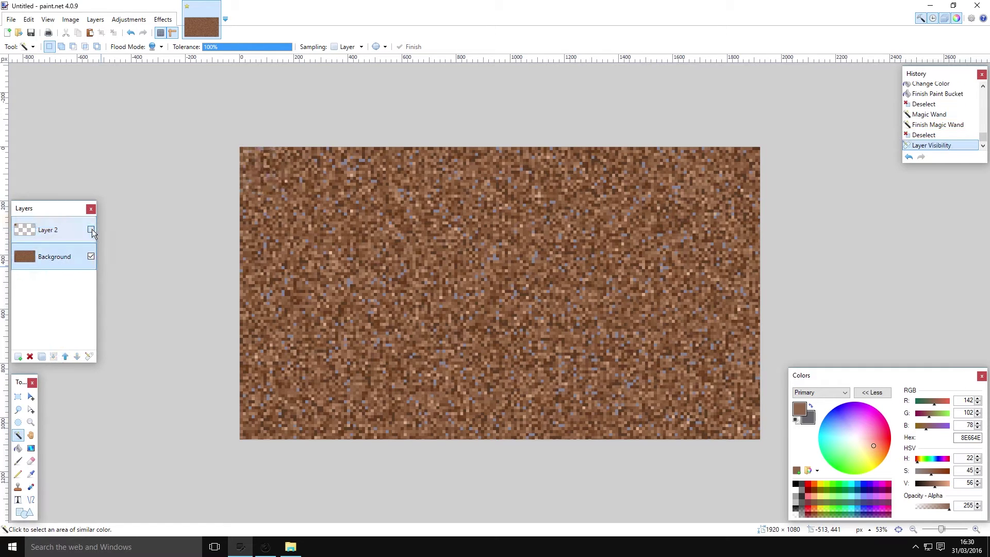
left_click(92, 229)
left_click(91, 229)
left_click(91, 229)
left_click(91, 229)
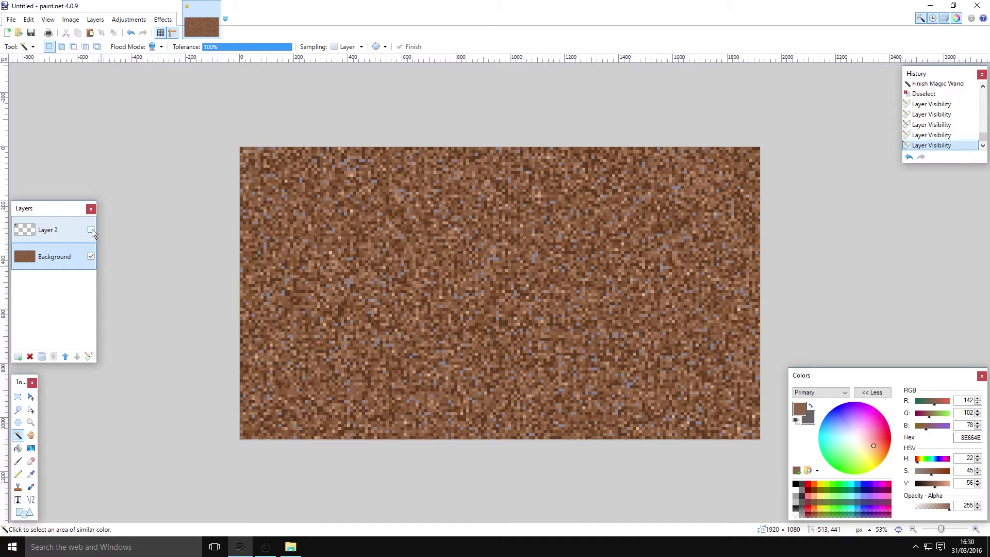
left_click(92, 230)
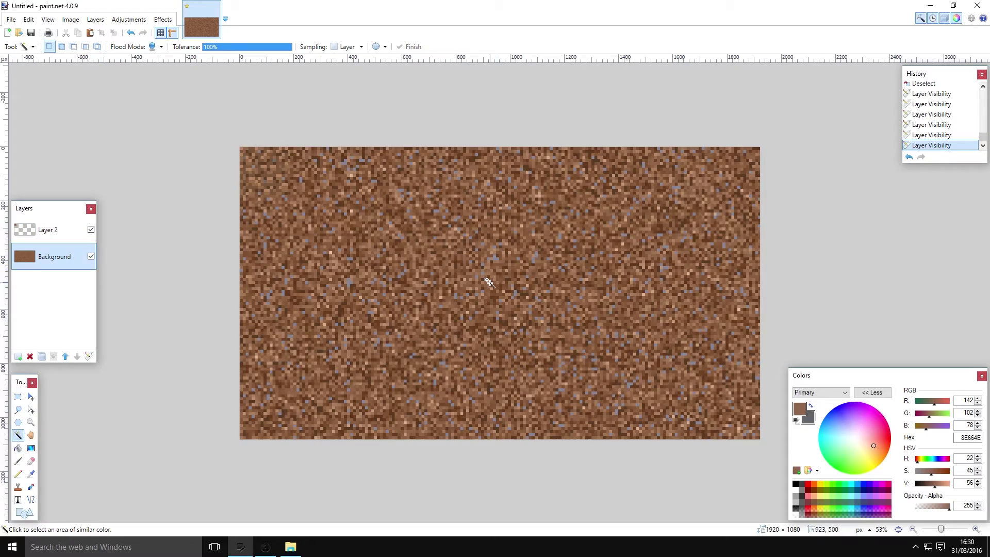
scroll(438, 272, "up", 5)
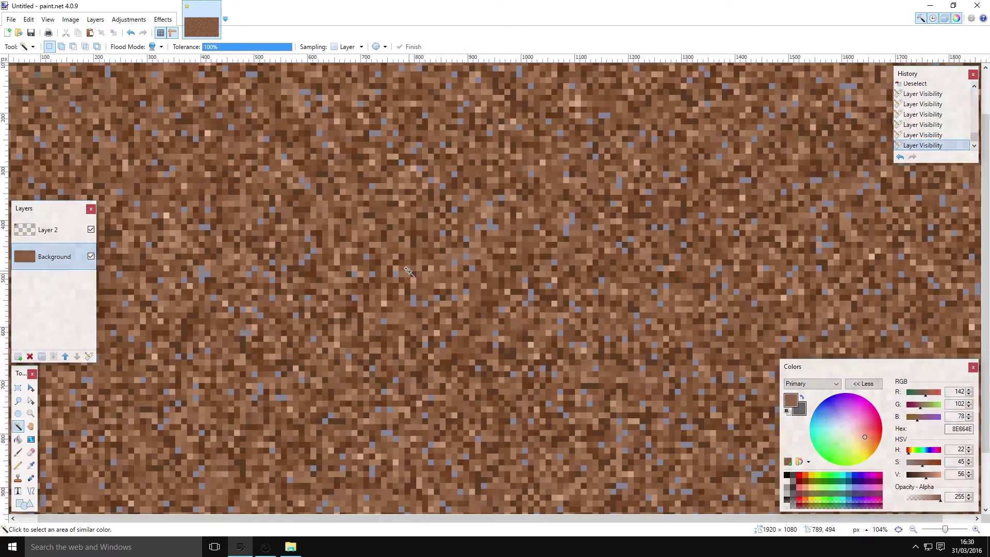
- Select the light blue squares at 7% tolerance, fill them with mid-brown 8E664E, and deselect
left_click(418, 308)
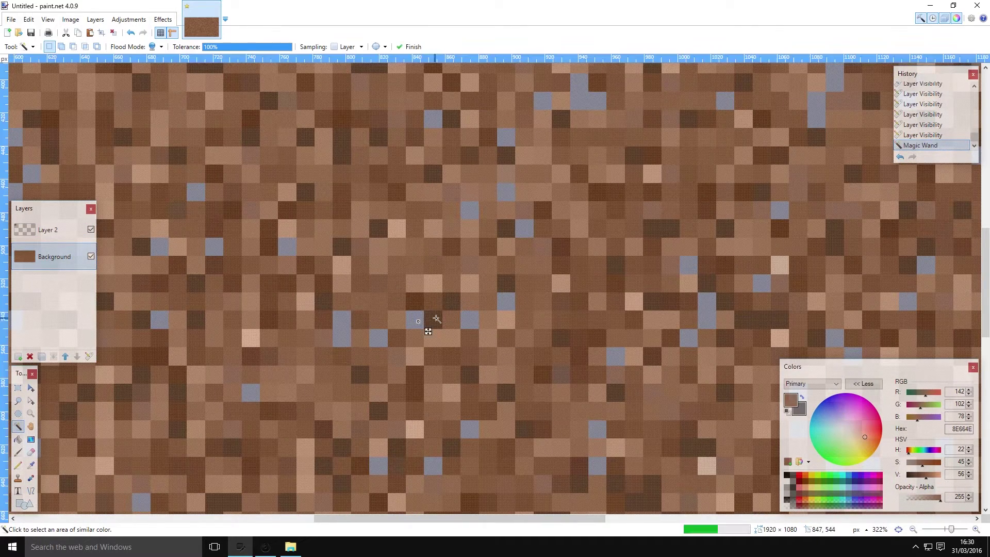
left_click_drag(232, 48, 209, 49)
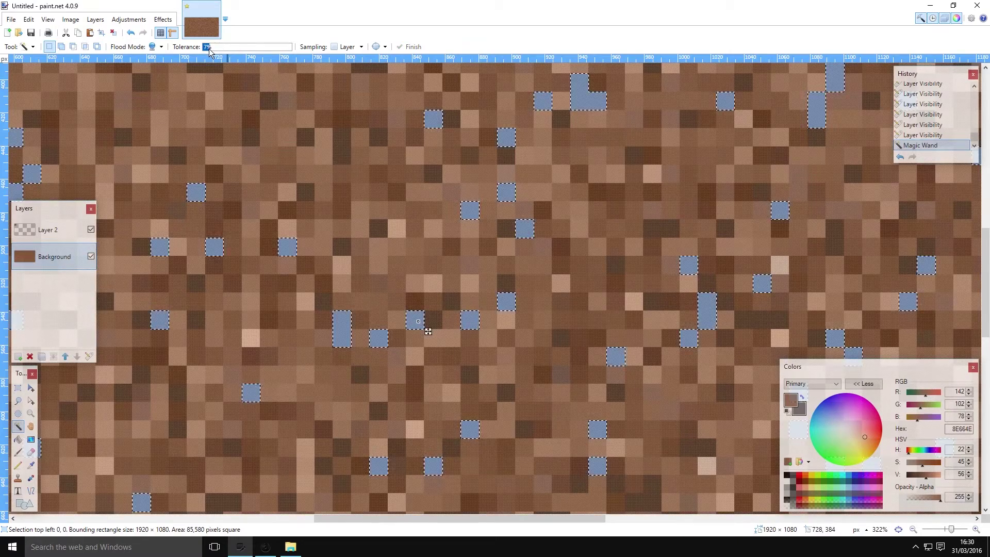
left_click(18, 439)
left_click(338, 317)
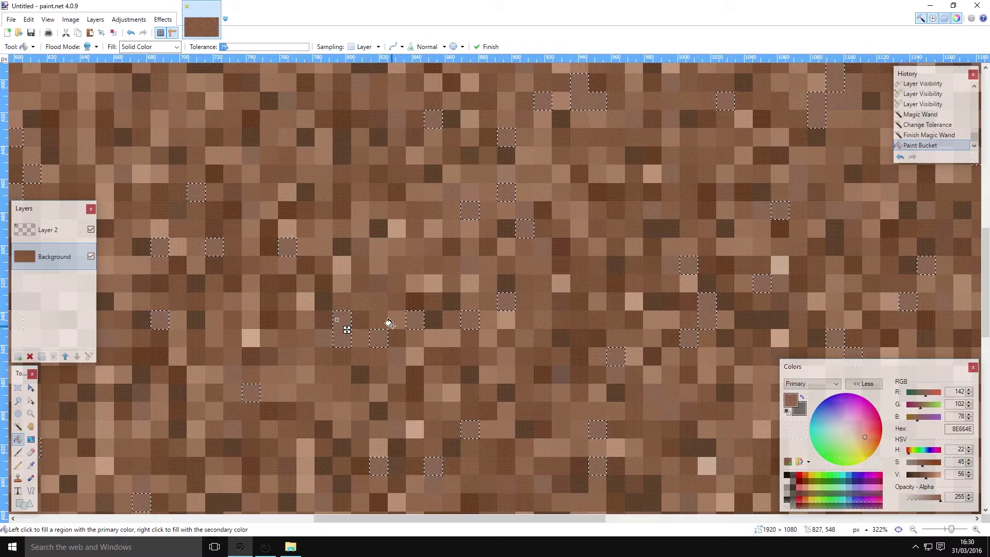
scroll(387, 325, "down", 5)
key("s")
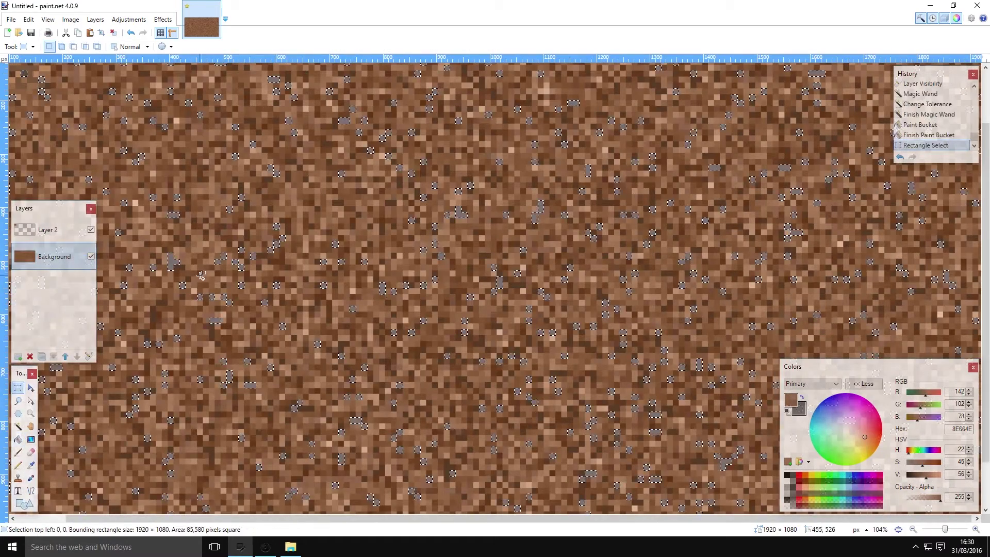
scroll(214, 260, "down", 3)
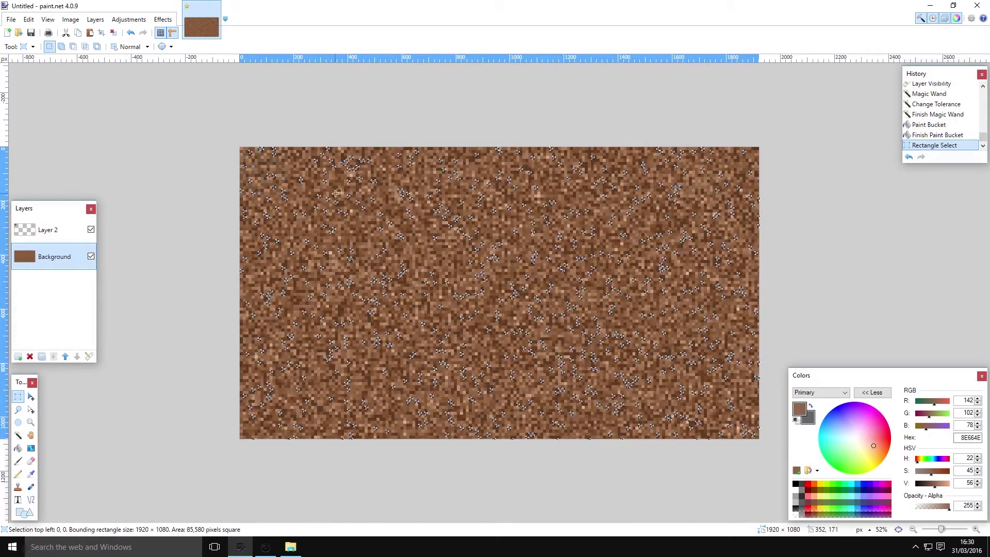
key("ctrl+d")
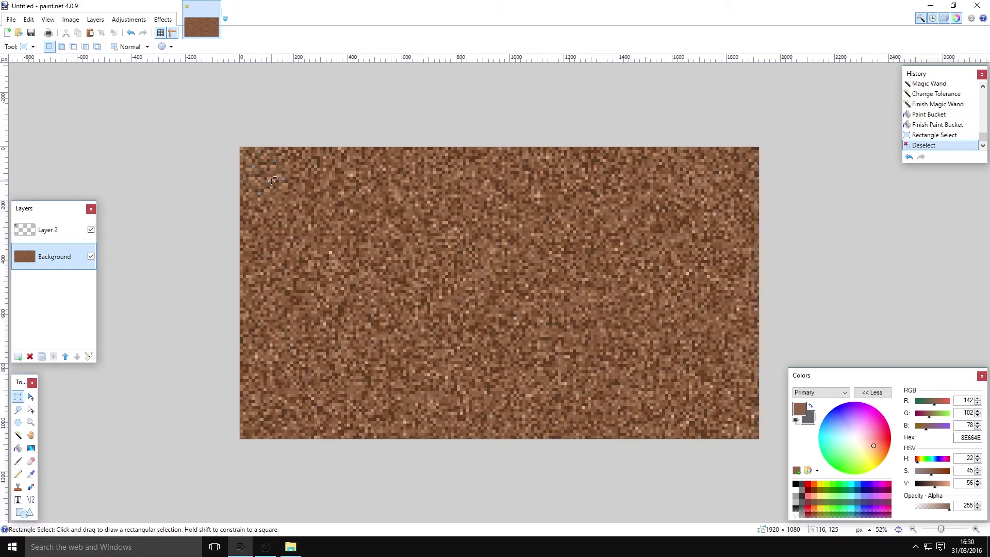
- Magic Wand select one colour of squares scattered across the canvas
left_click(18, 435)
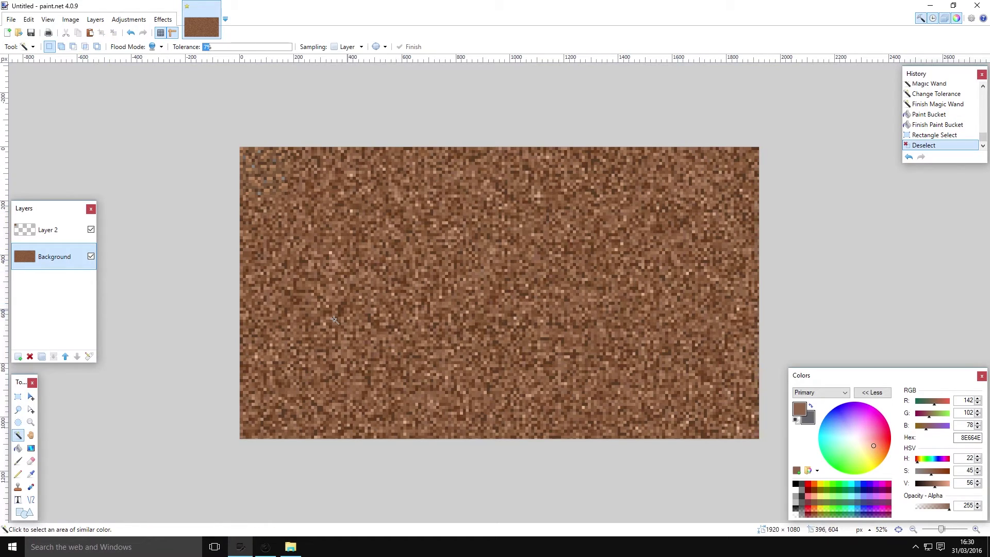
left_click(409, 272)
left_click(554, 220)
left_click(484, 227)
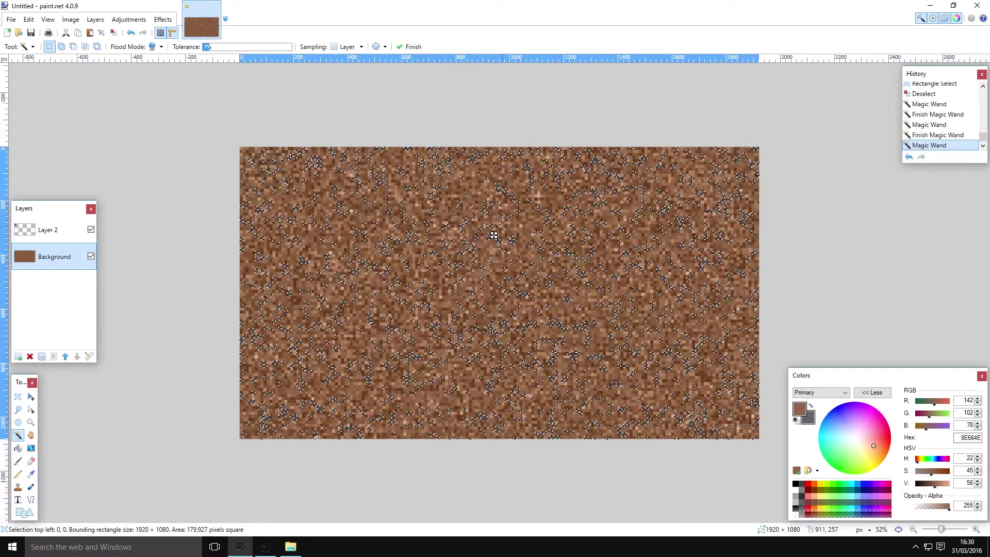
left_click(506, 223)
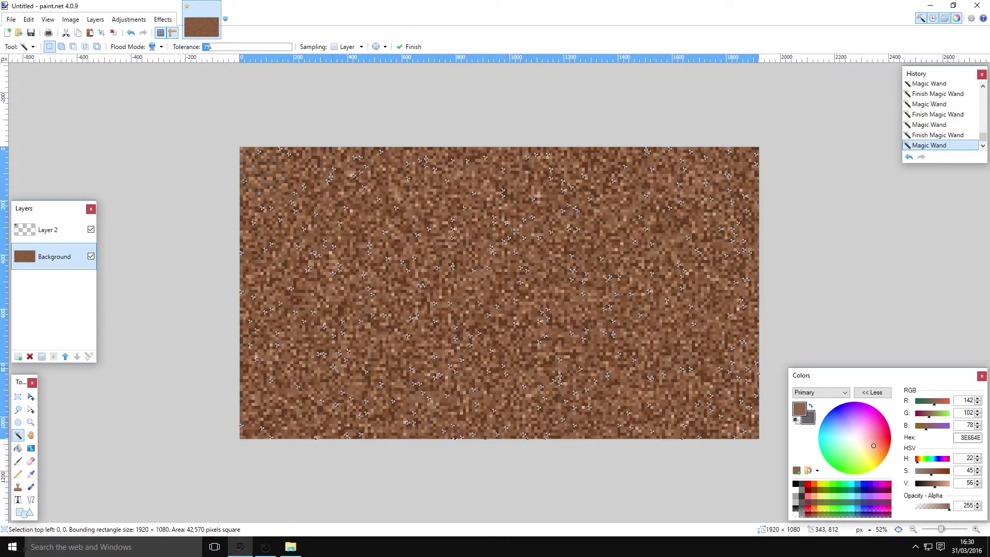
- Paint Bucket fill the selected squares with grey 64656B, then clear the selection
key("f")
scroll(369, 305, "up", 6)
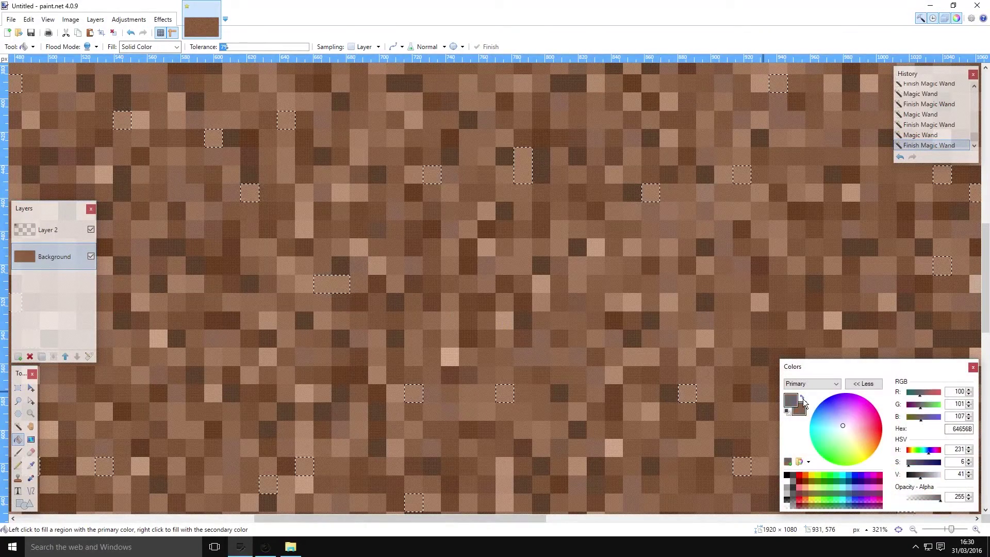
key("x")
left_click(327, 282)
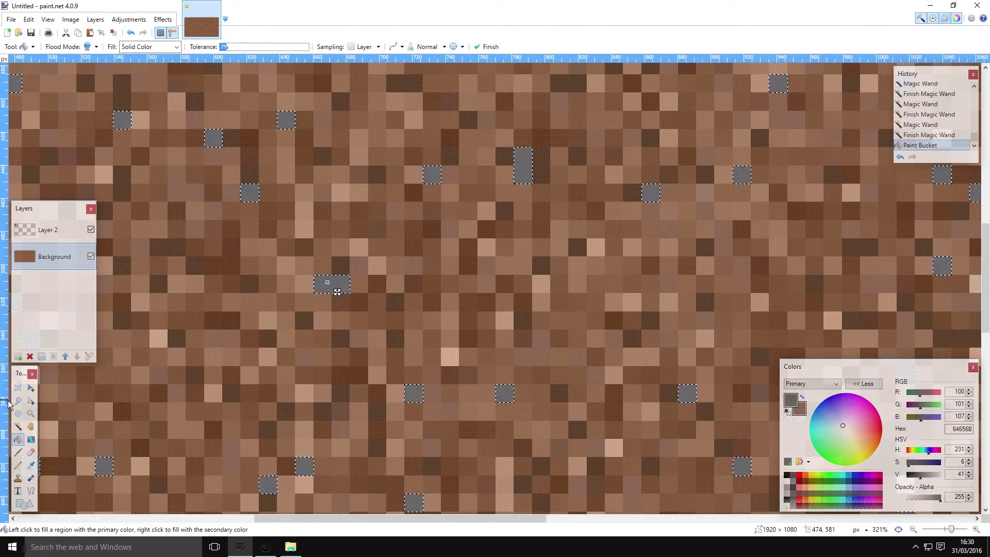
key("s")
left_click(327, 282)
scroll(186, 344, "down", 3)
scroll(186, 344, "down", 3)
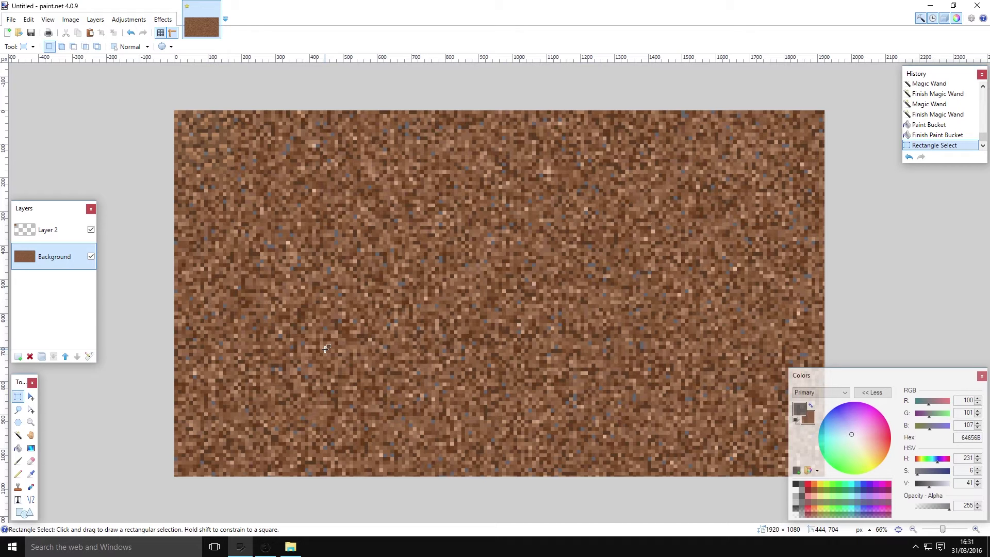
- Delete Layer 2 with the pasted tile, leaving only the speckled Background layer
left_click(23, 227)
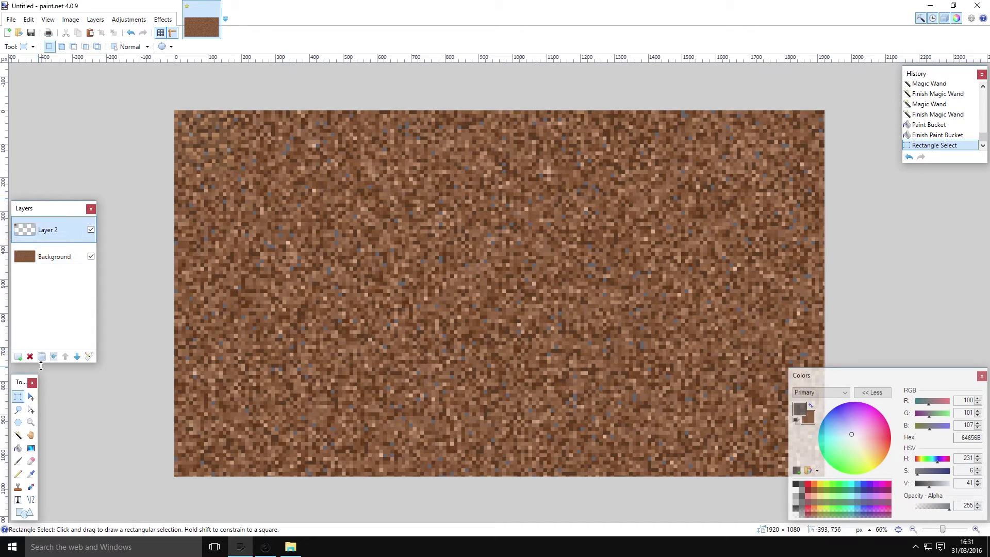
left_click(29, 356)
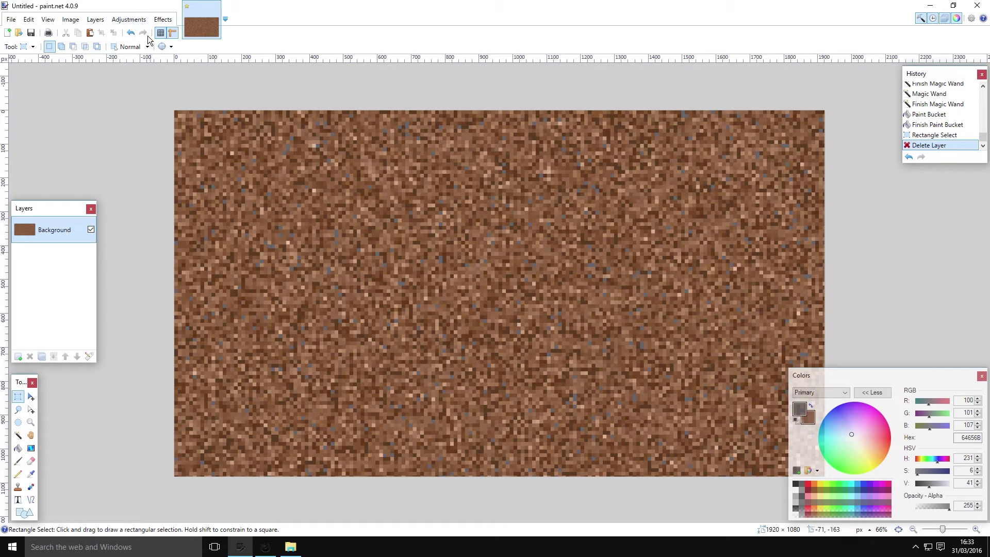
- Apply Layers > Rotate / Zoom with tilt reset to zero, Tiling on, and a rotated texture
left_click(95, 19)
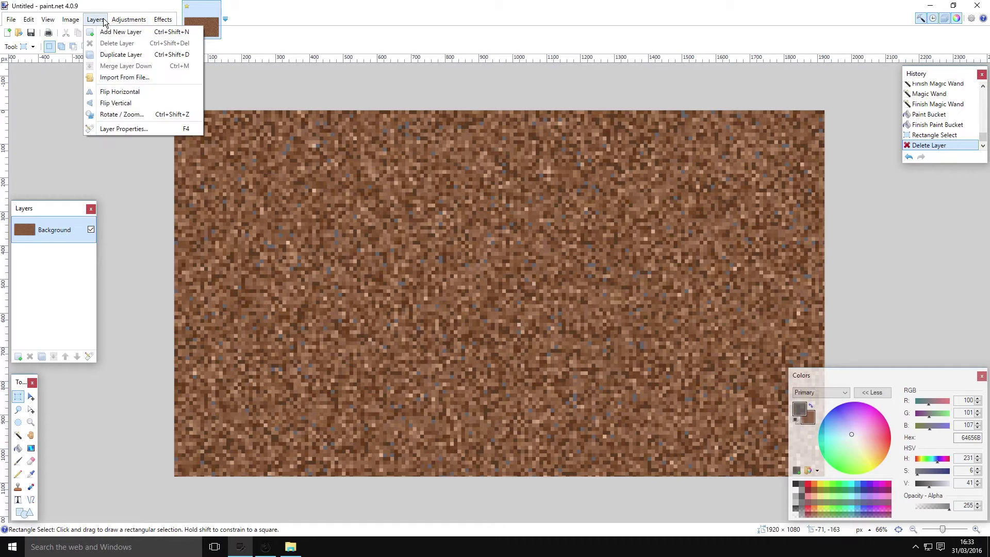
left_click(143, 114)
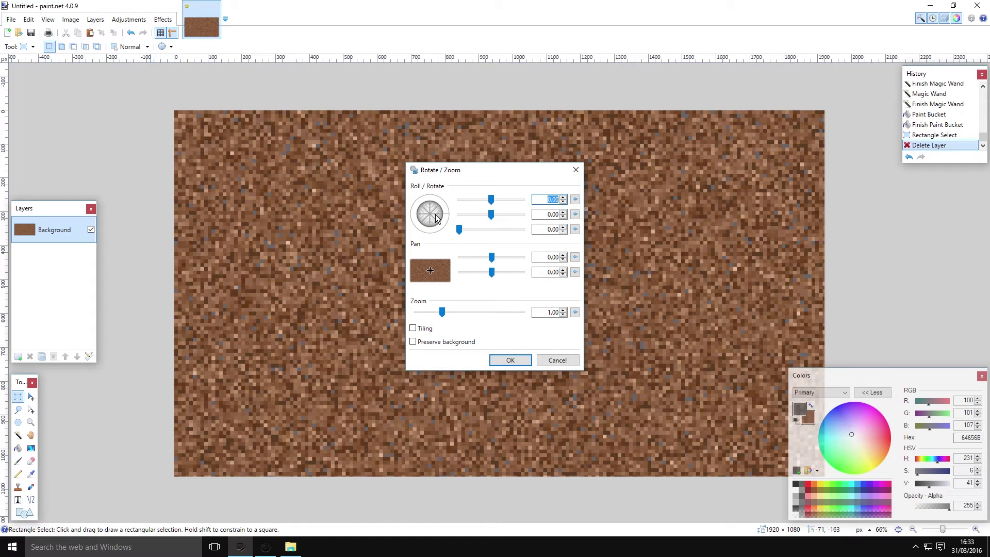
left_click_drag(435, 217, 431, 214)
left_click(575, 229)
left_click(575, 214)
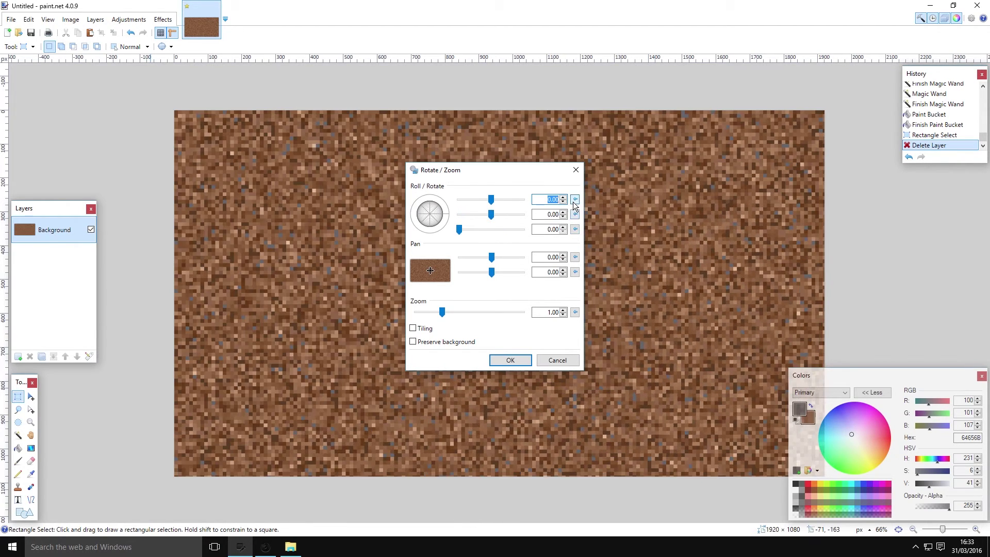
left_click_drag(462, 230, 429, 222)
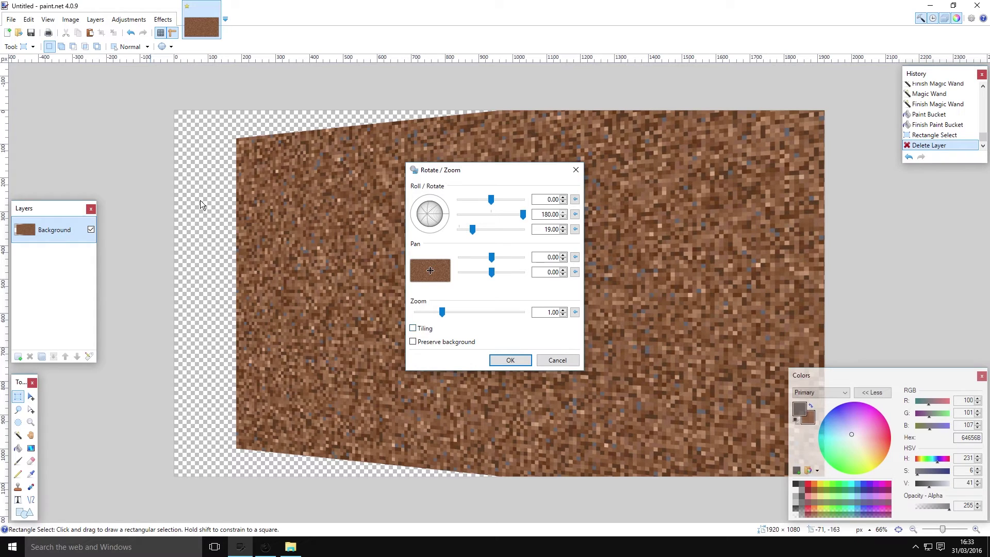
left_click(435, 329)
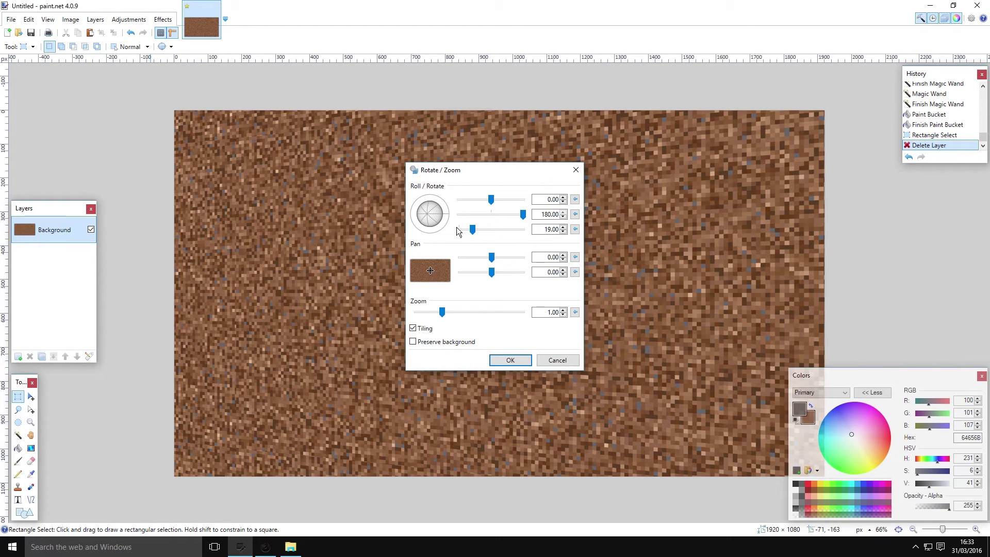
left_click_drag(457, 227, 434, 244)
left_click(510, 360)
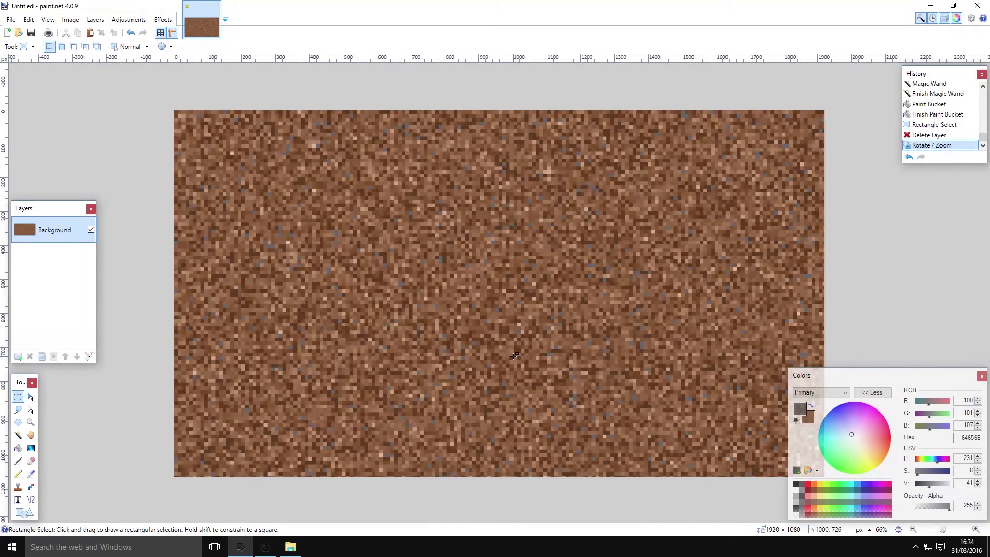